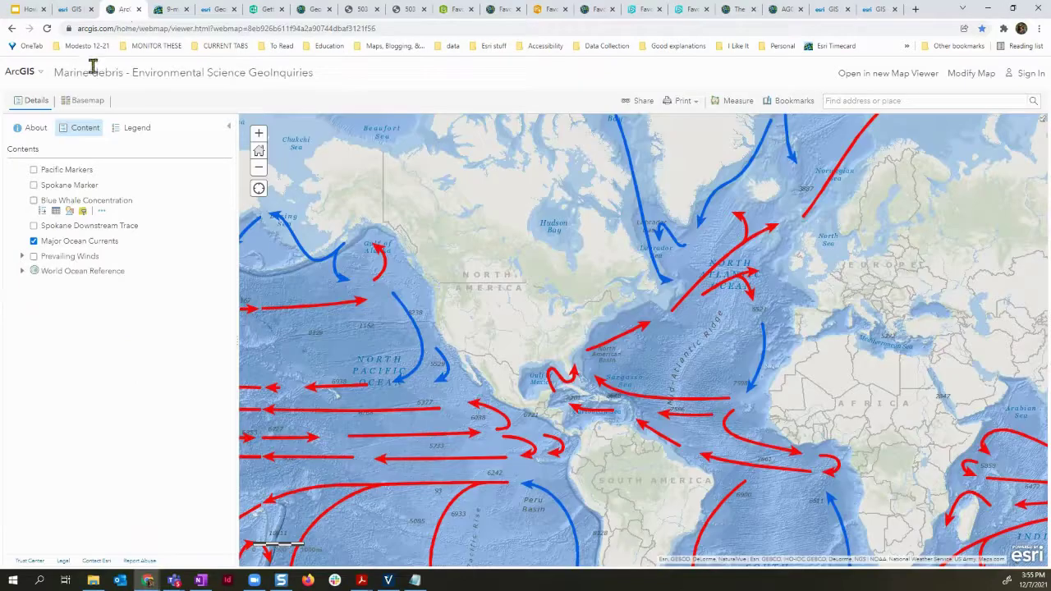
- On the Marine debris map, inspect the pop-ups of the California and North Equatorial ocean currents
click(123, 10)
mouse_move(523, 363)
mouse_down()
mouse_move(526, 309)
mouse_move(525, 375)
mouse_move(531, 353)
mouse_up()
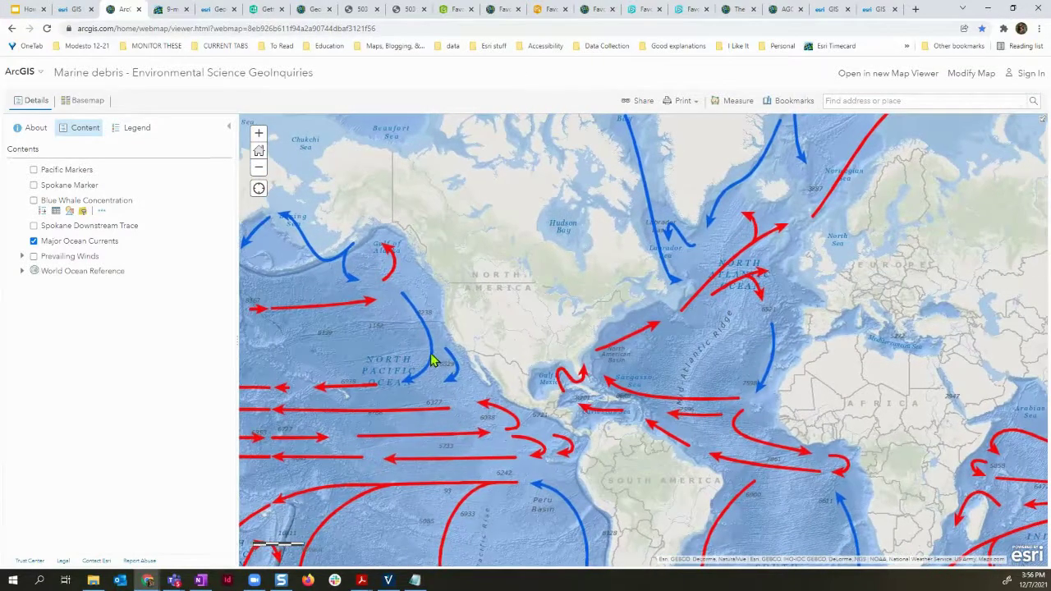
click(346, 348)
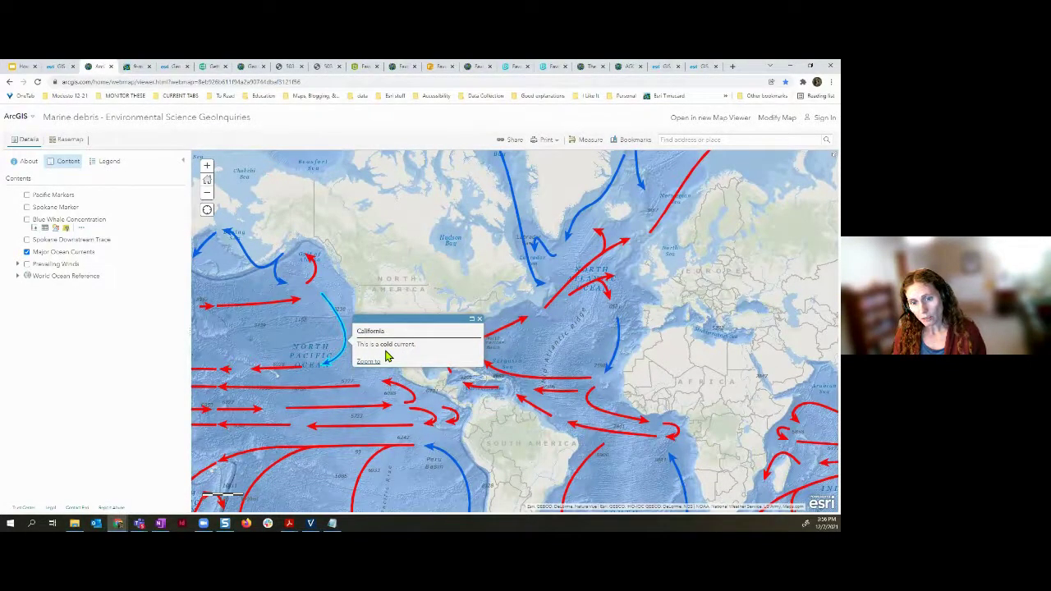
click(479, 319)
click(290, 373)
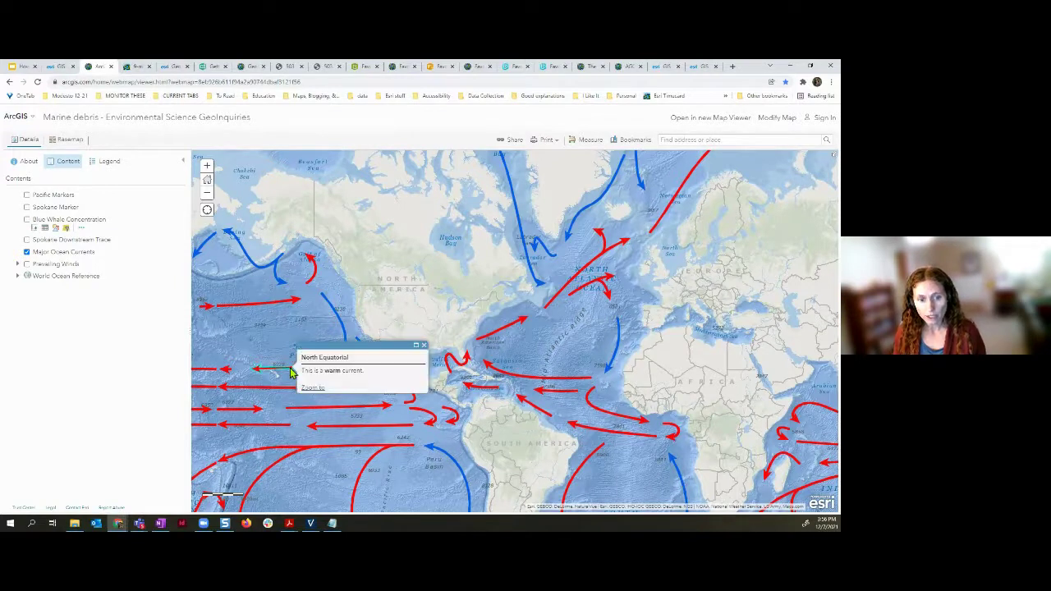
click(423, 347)
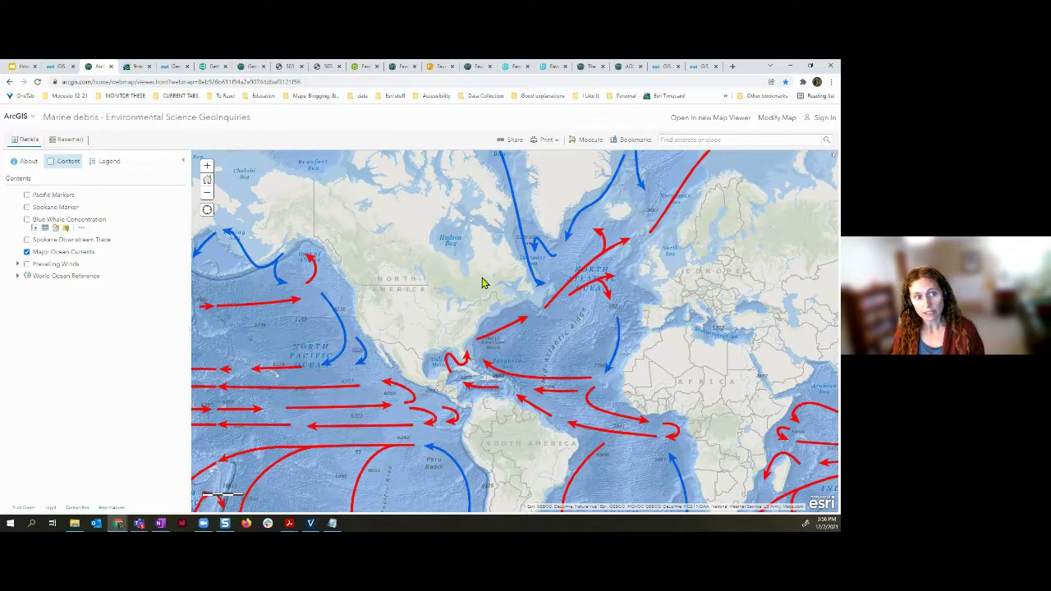
- Show the Pacific Markers layer and read the pop-ups of the Midway Atoll and Hawaii markers
click(26, 195)
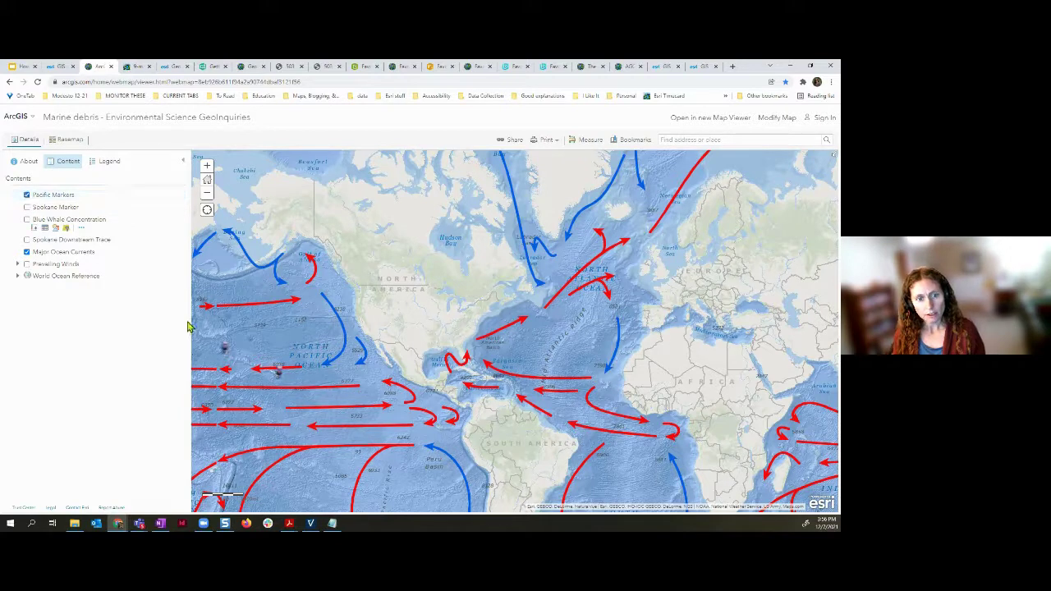
click(224, 349)
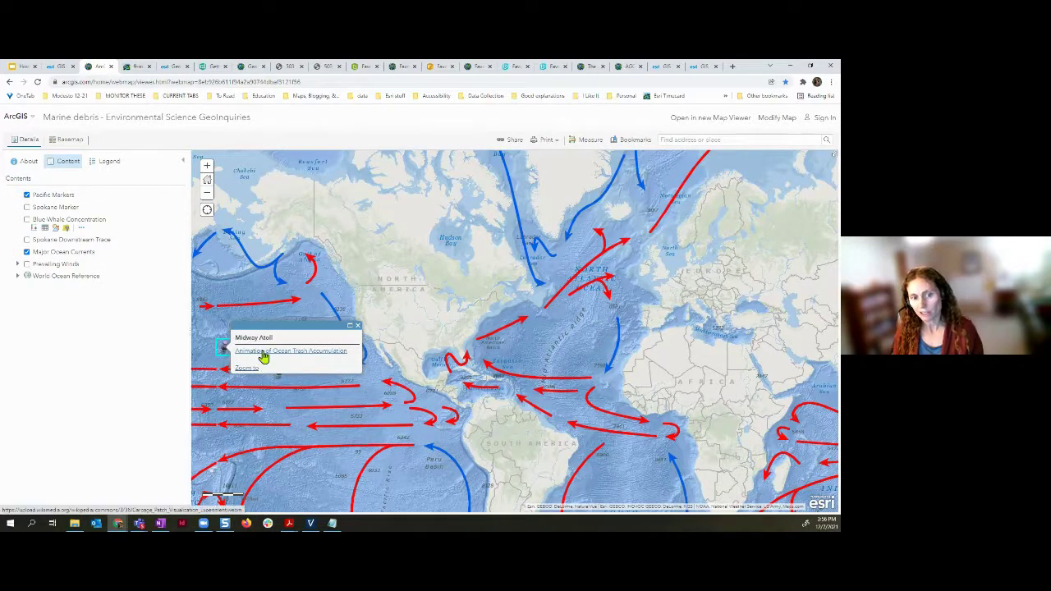
click(358, 327)
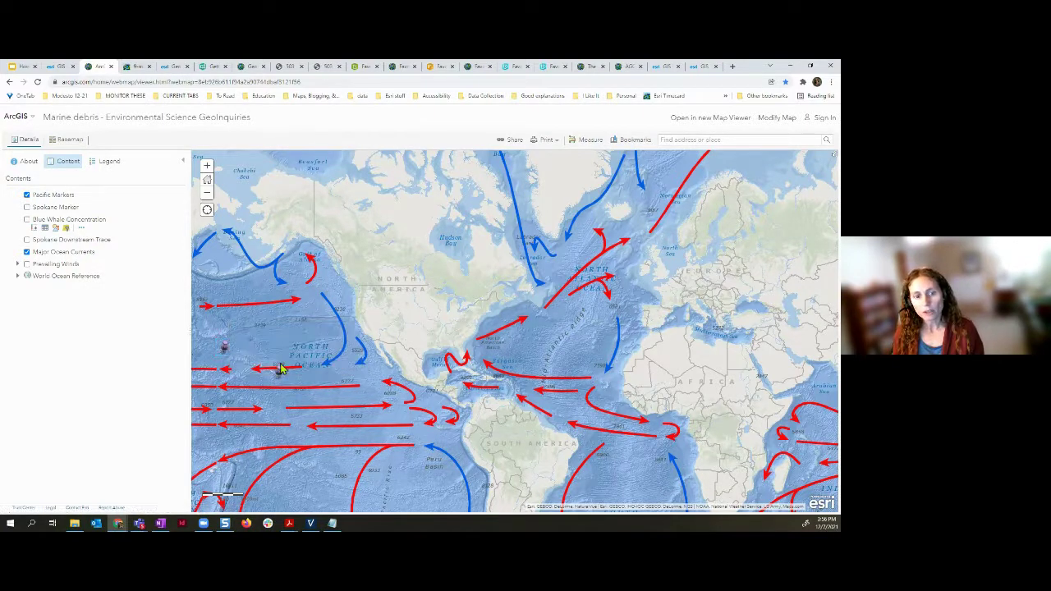
click(280, 371)
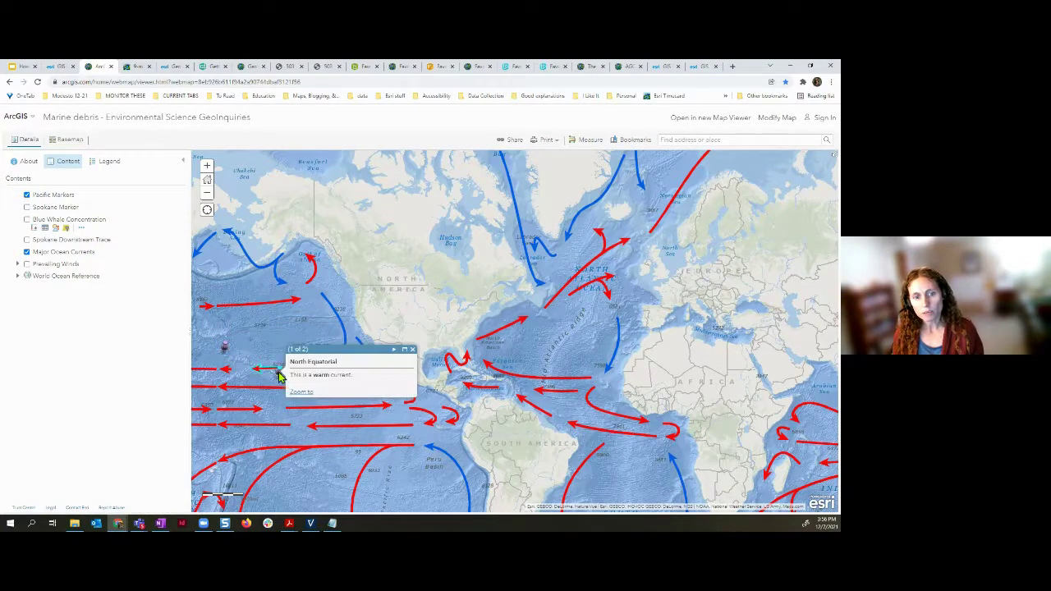
click(393, 349)
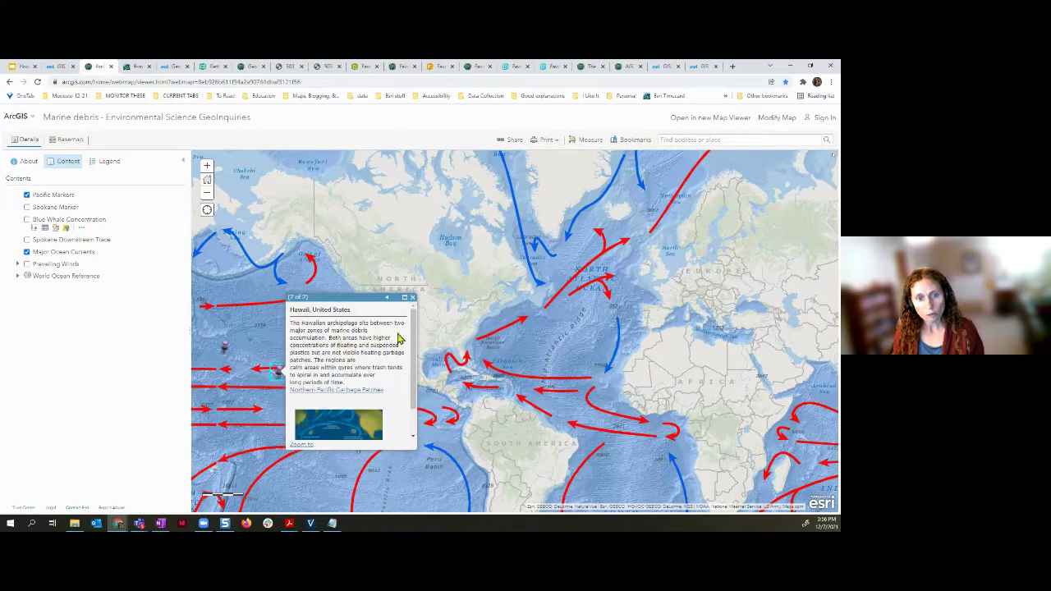
drag(413, 344, 413, 301)
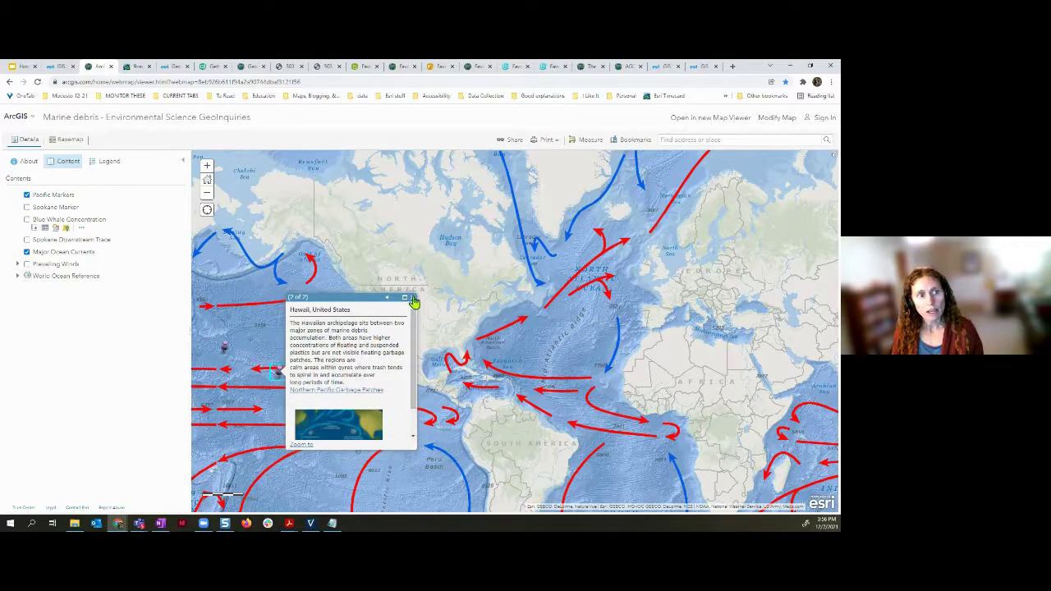
click(412, 297)
- Replace the Pacific Markers layer with Spokane Marker and Spokane Downstream Trace, and read the Spokane marker's pop-up
click(27, 194)
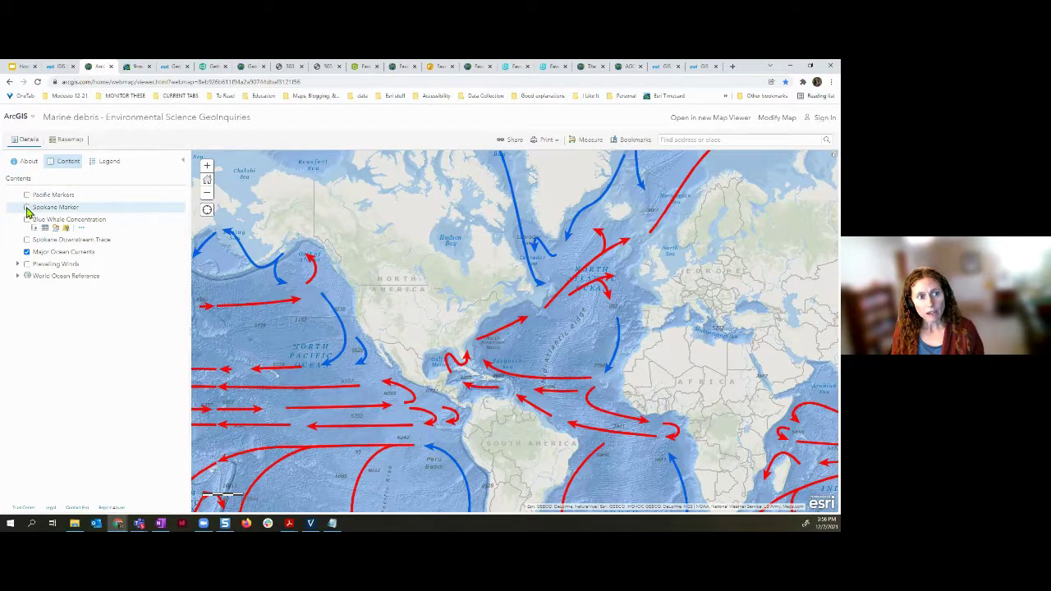
click(26, 207)
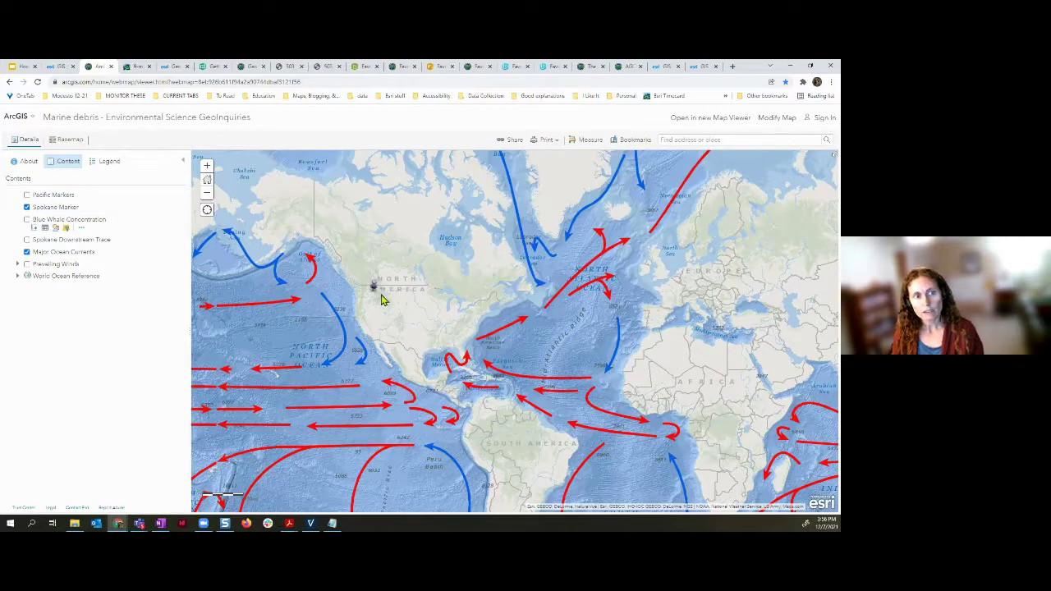
click(27, 240)
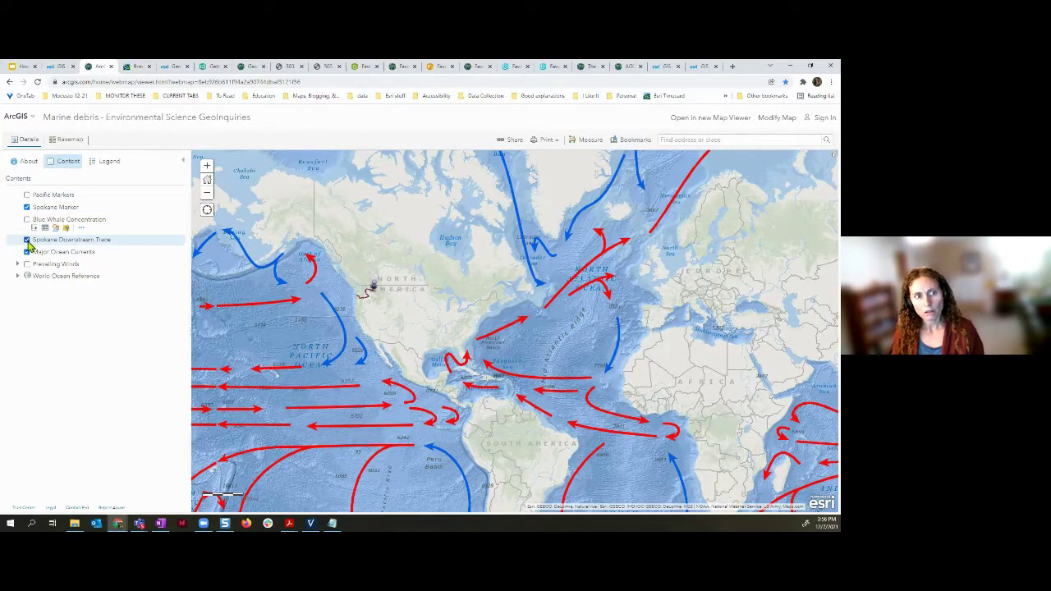
click(373, 291)
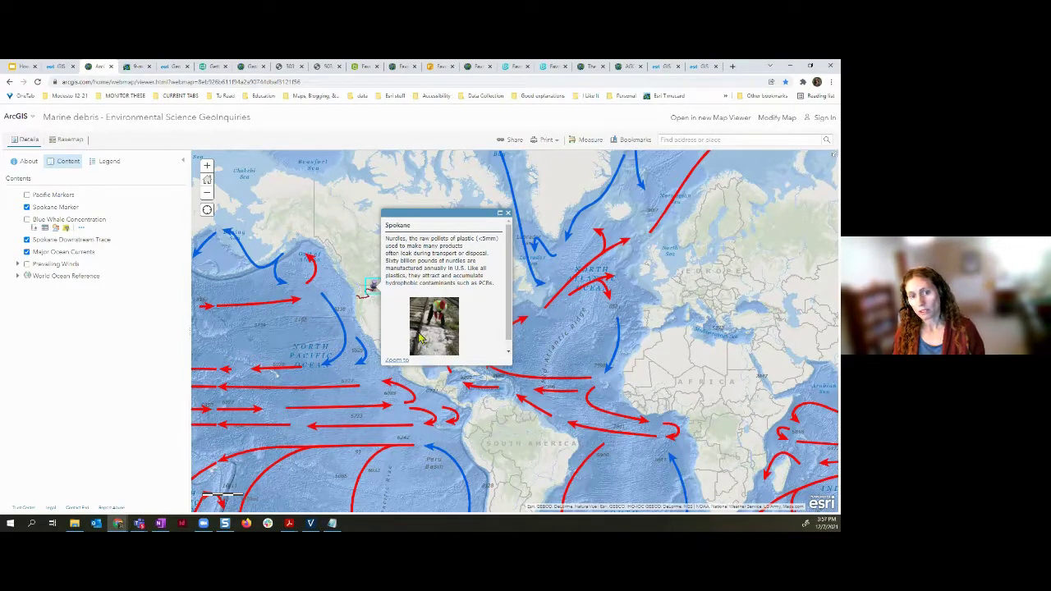
click(507, 214)
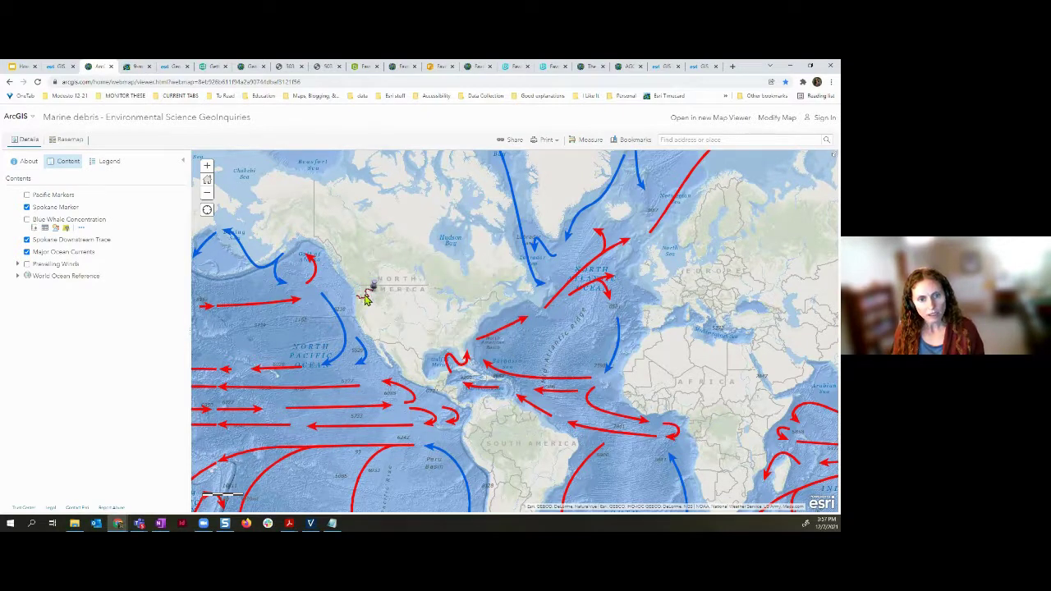
- Follow the Spokane trace to the Pacific coast and overlay the Blue Whale Concentration layer to compare it with the ocean currents
scroll(363, 301, up, 4)
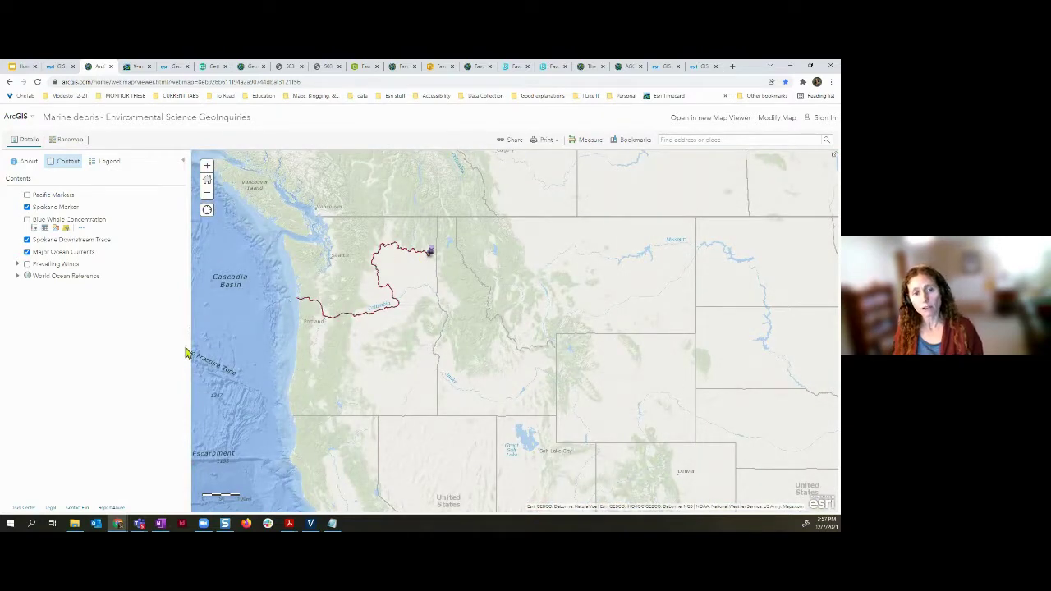
drag(228, 362, 411, 377)
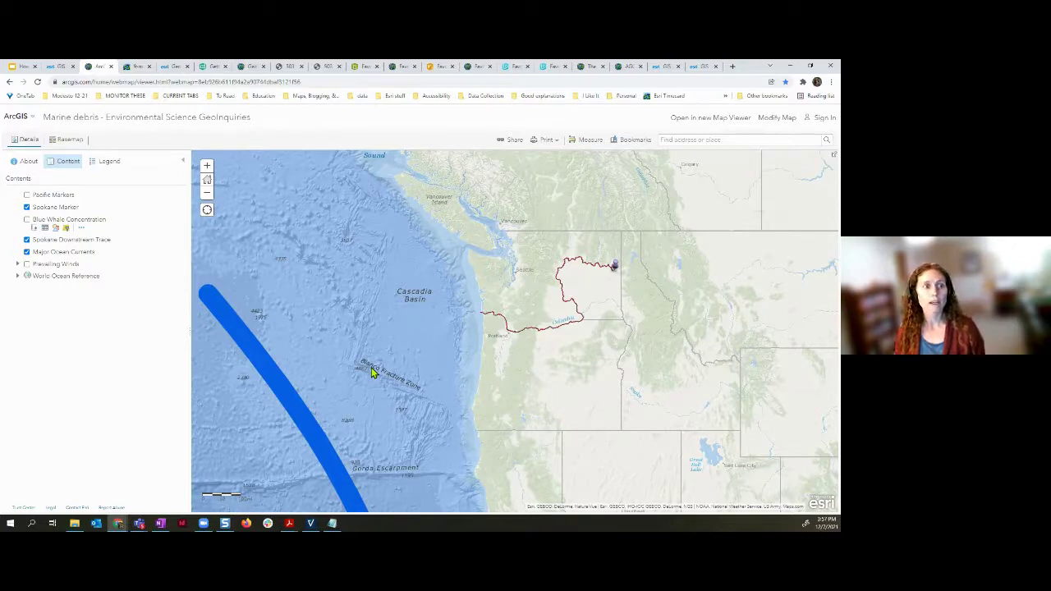
click(27, 219)
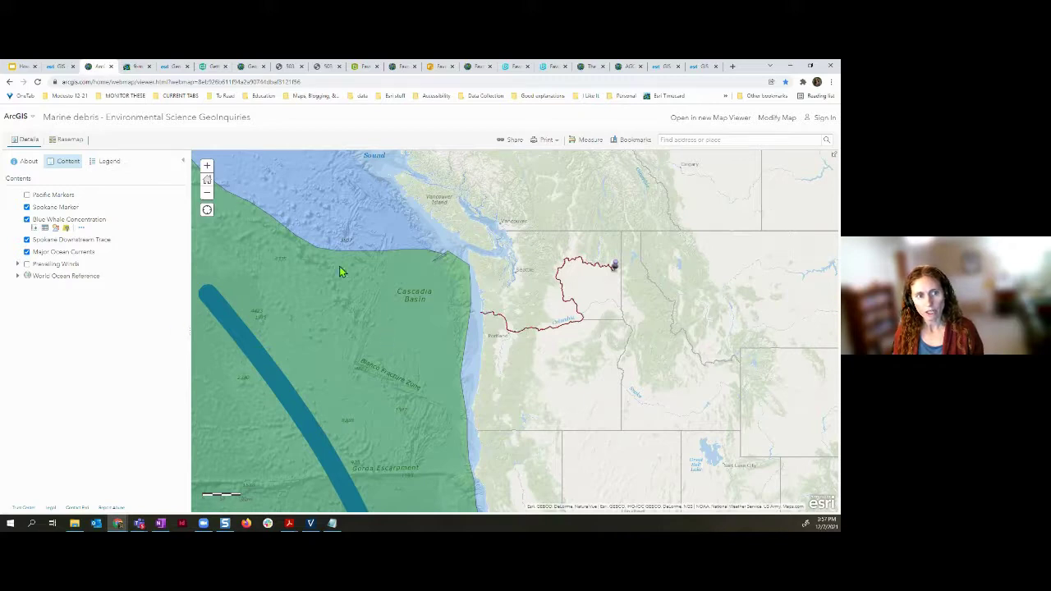
scroll(426, 356, down, 2)
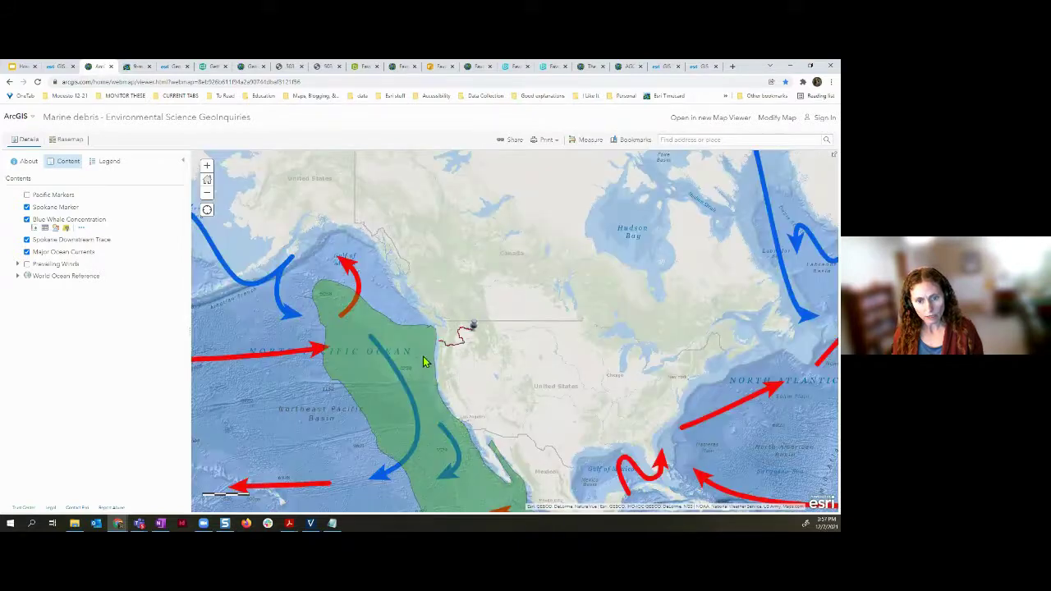
drag(424, 362, 412, 293)
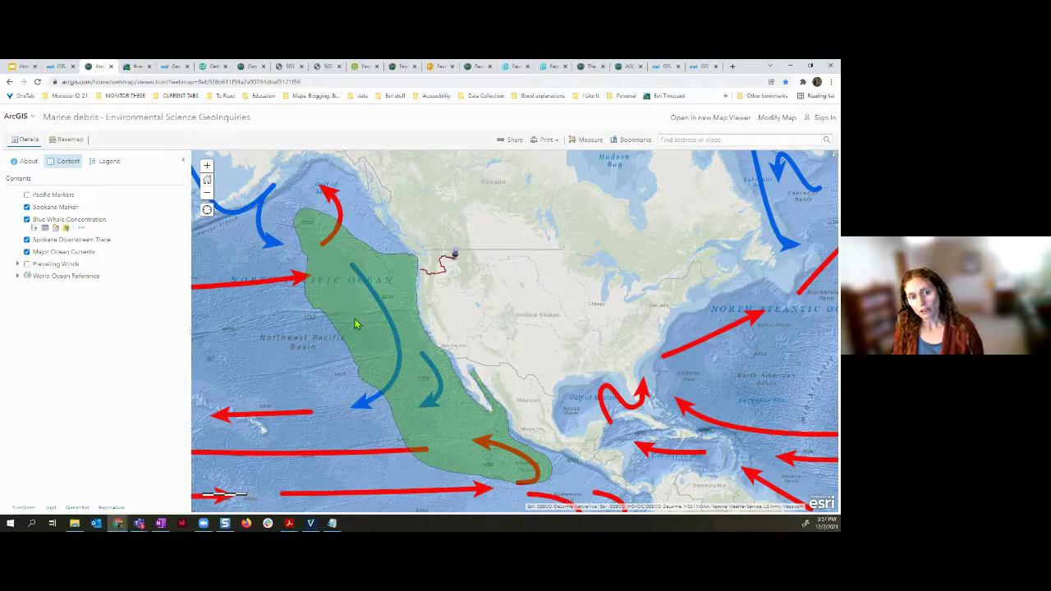
- Review the Marine debris GeoInquiry PDF, from the Engage section through Explore, Explain, Elaborate and Evaluate
click(137, 66)
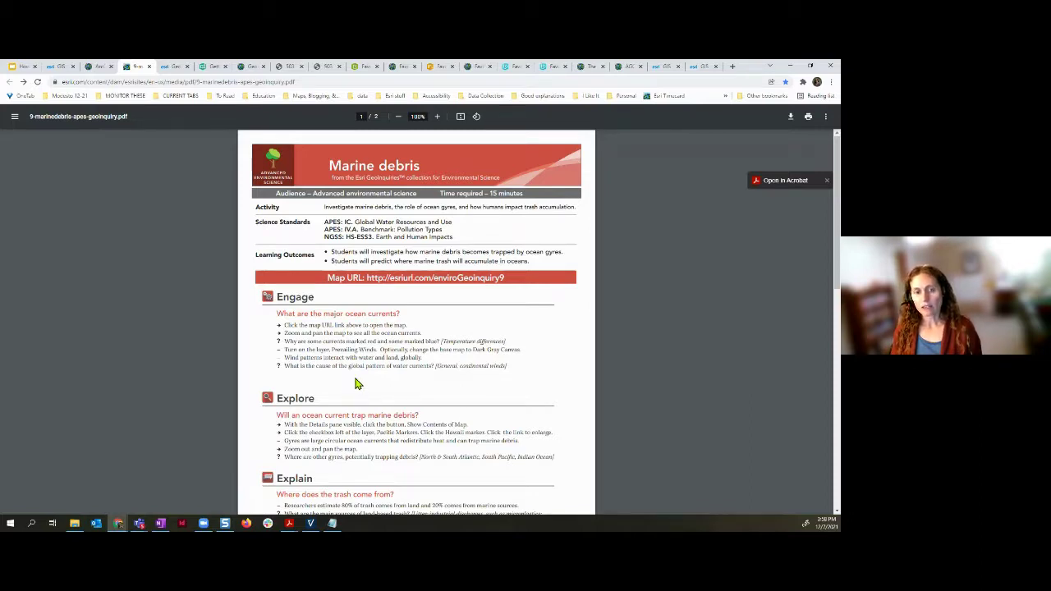
scroll(357, 383, down, 5)
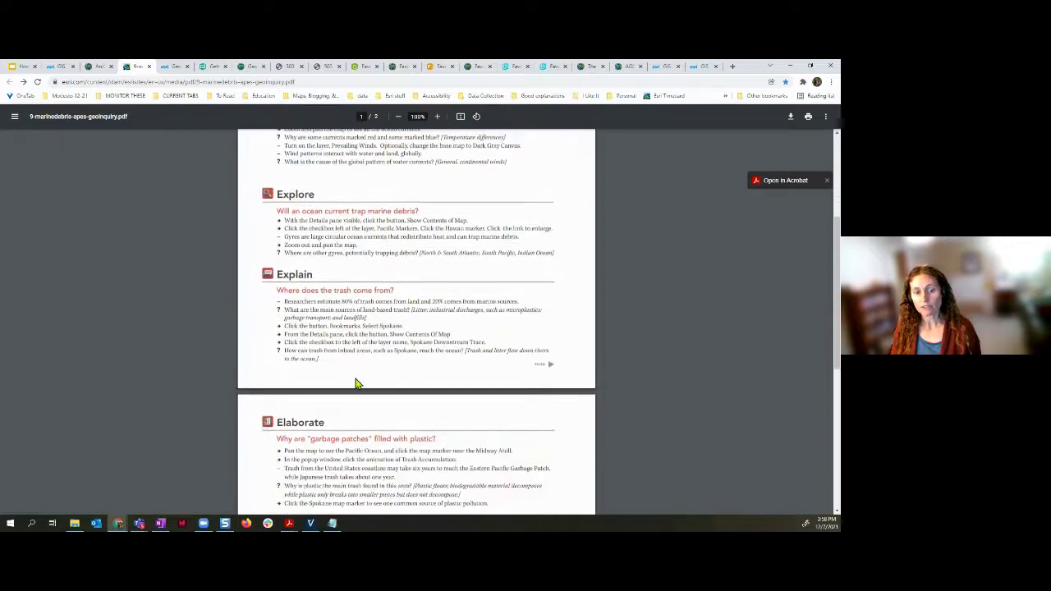
scroll(357, 384, down, 2)
scroll(357, 383, down, 3)
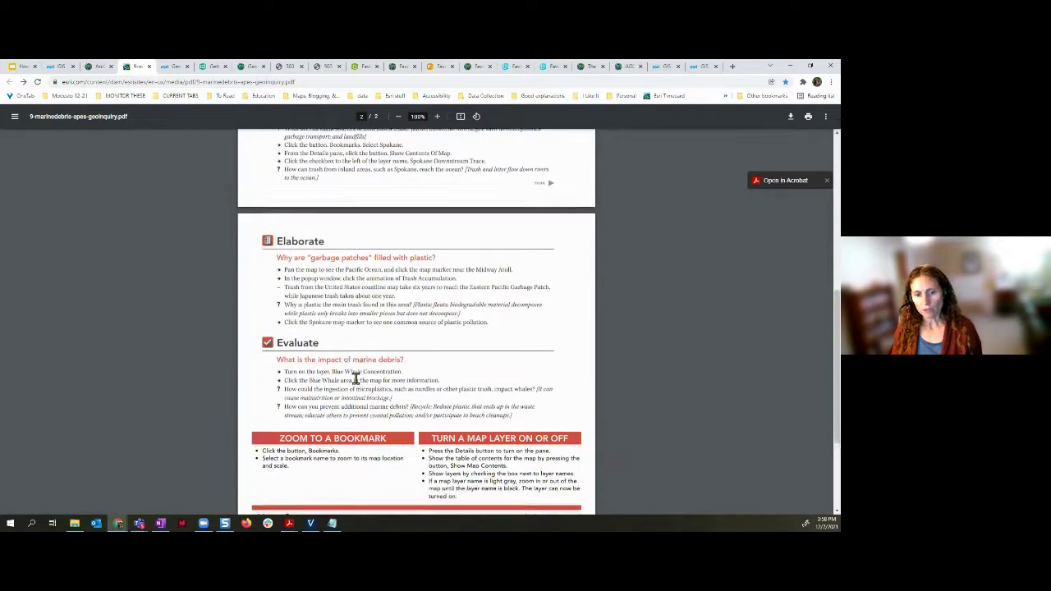
scroll(355, 377, down, 1)
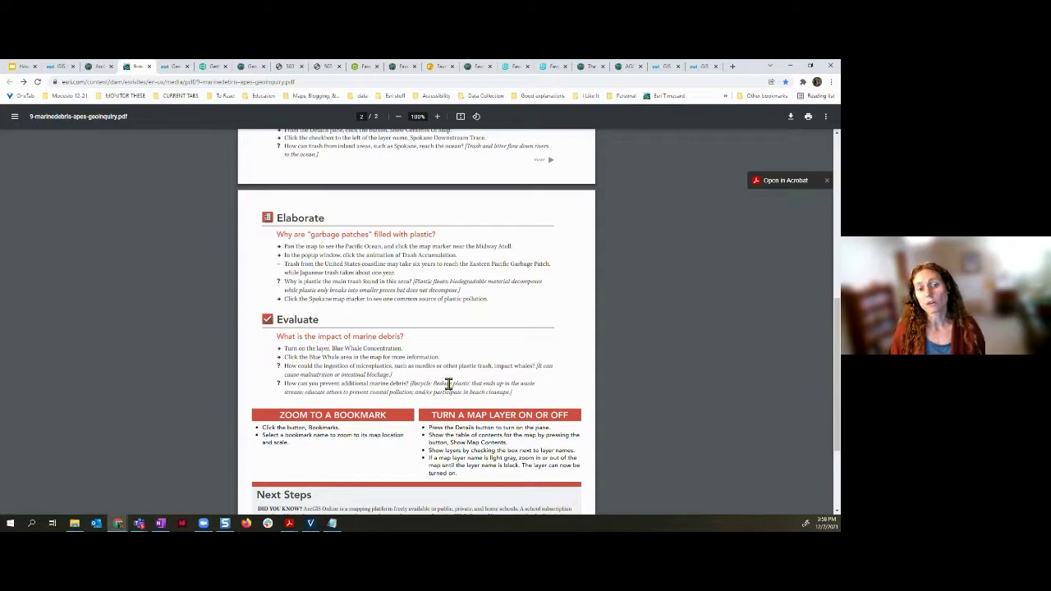
scroll(450, 365, up, 3)
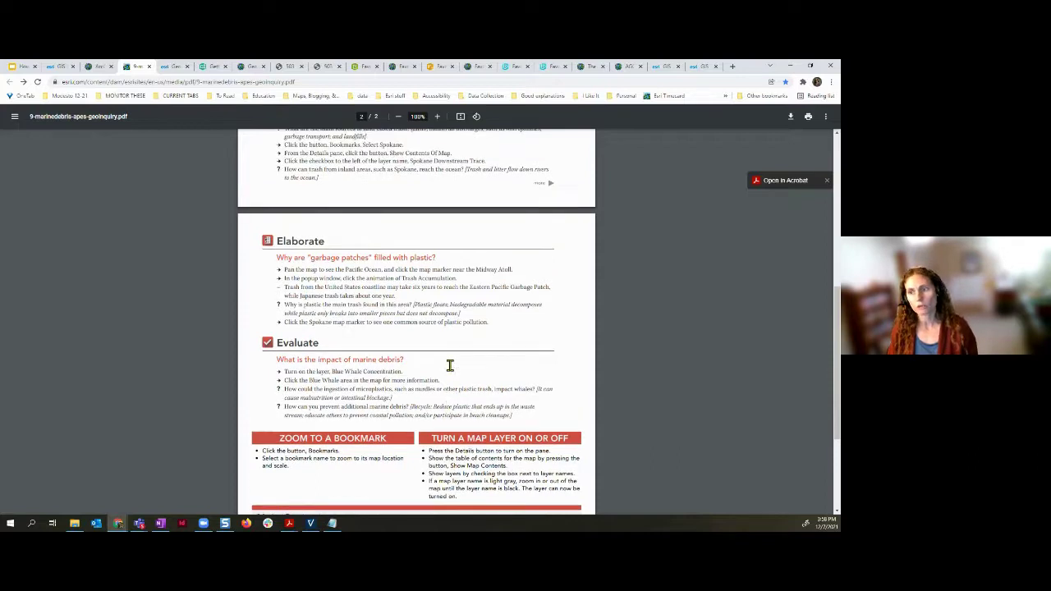
scroll(450, 365, up, 5)
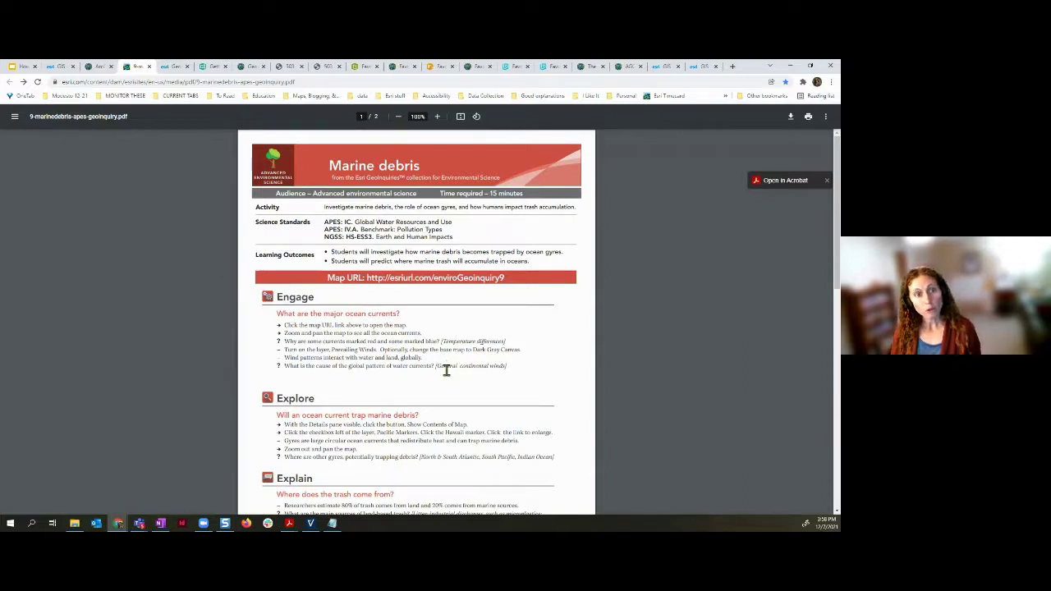
- Browse the subject collections on Esri's GeoInquiries page, checking the map URL in the Marine debris PDF along the way
click(173, 67)
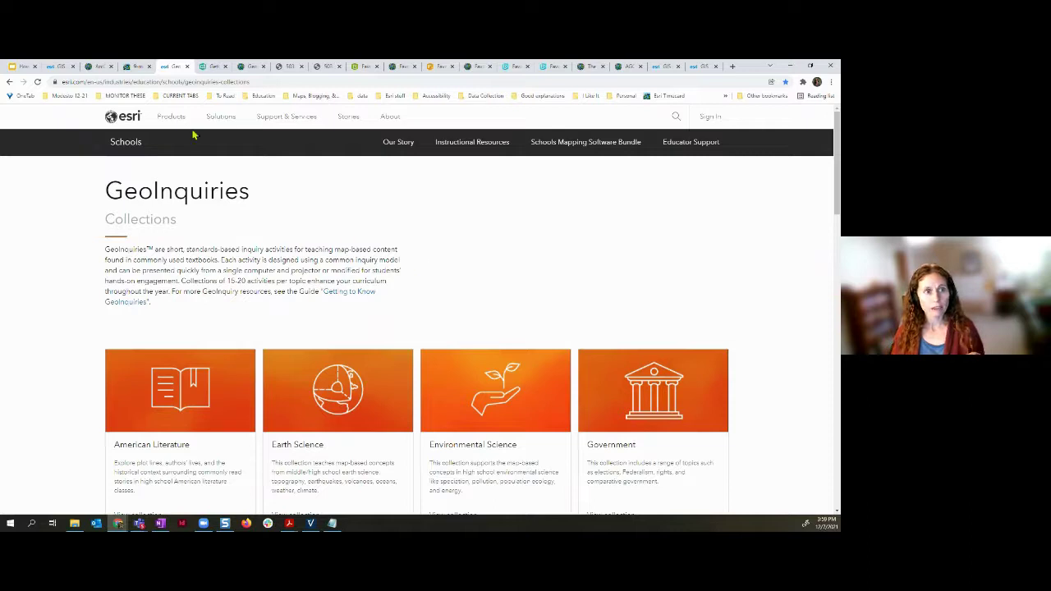
click(137, 67)
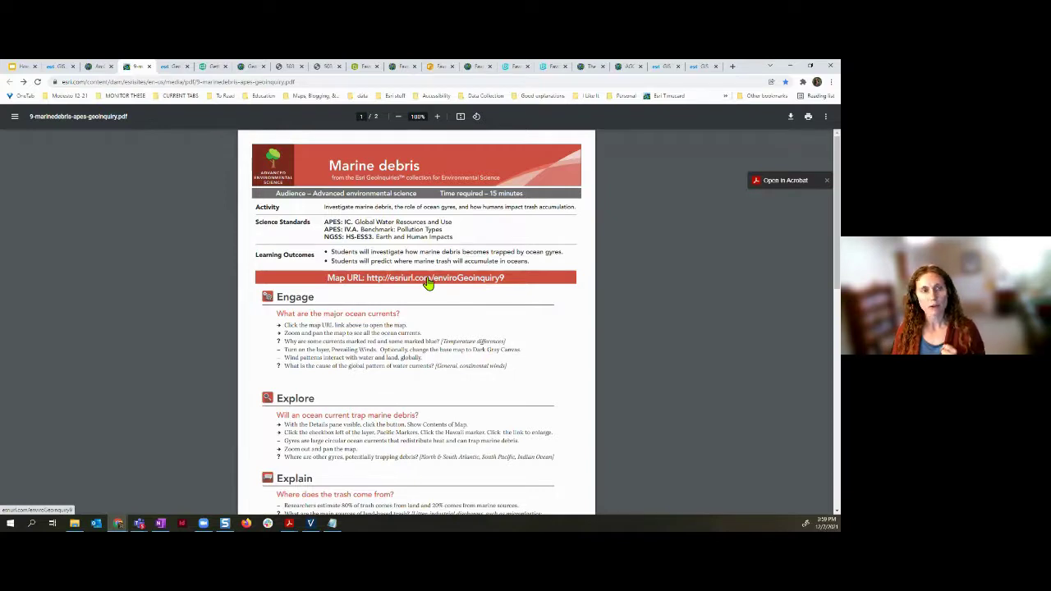
click(172, 68)
scroll(312, 220, down, 2)
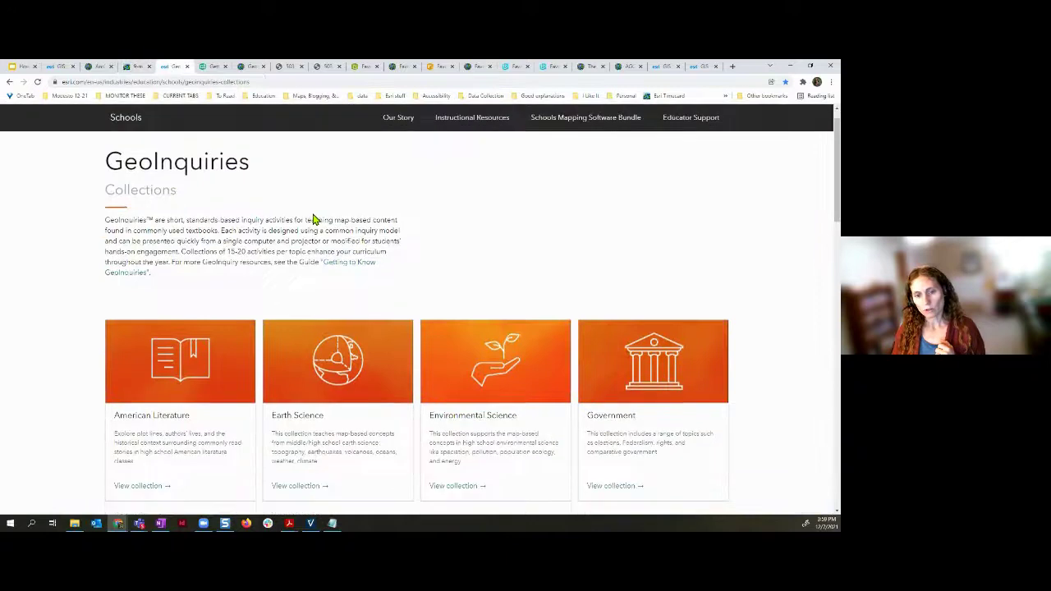
scroll(313, 220, down, 2)
scroll(313, 220, down, 1)
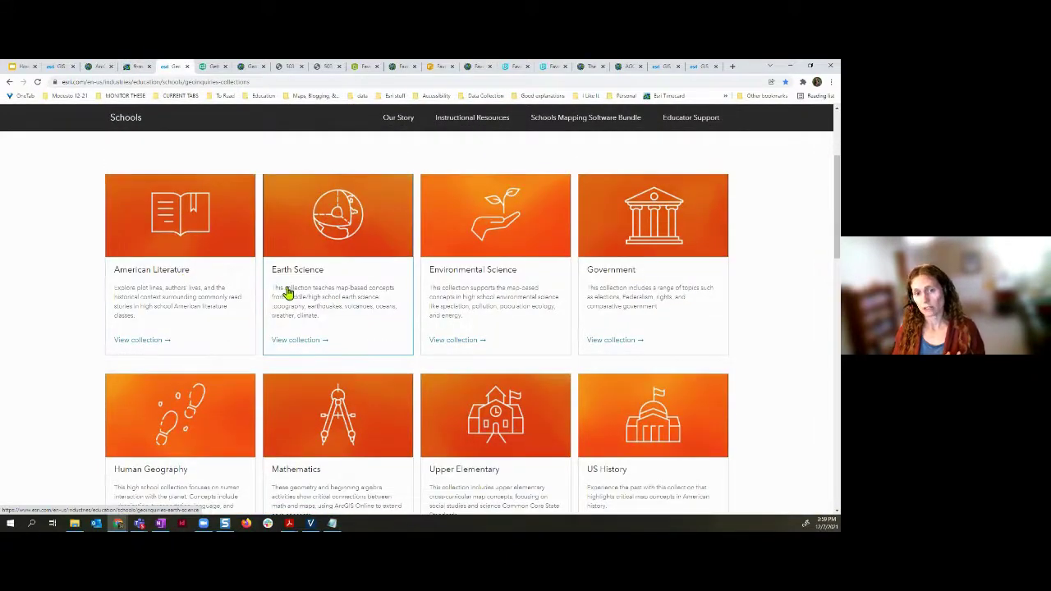
scroll(433, 299, down, 1)
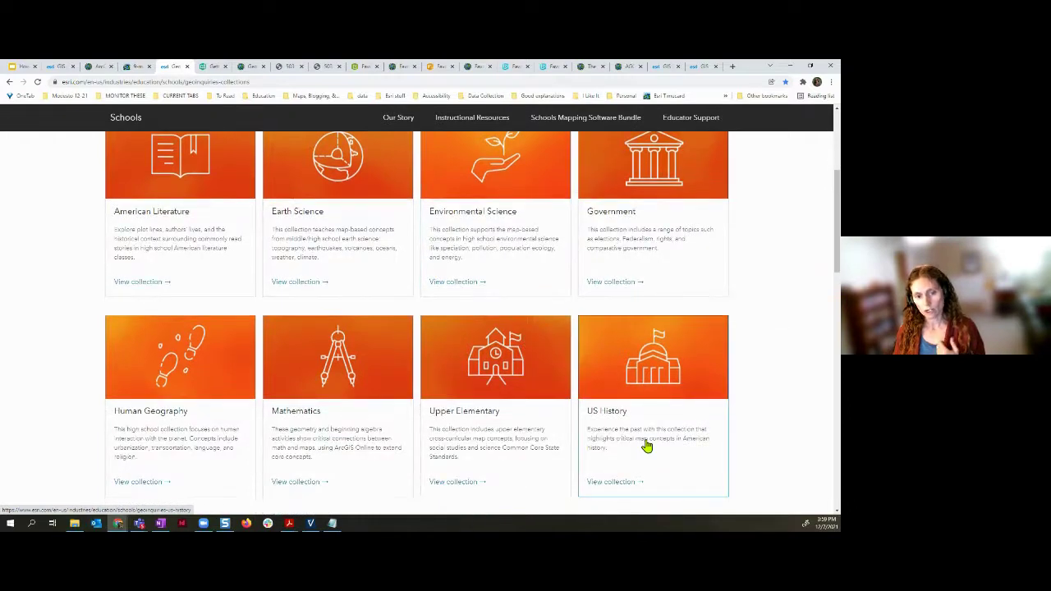
scroll(647, 445, down, 3)
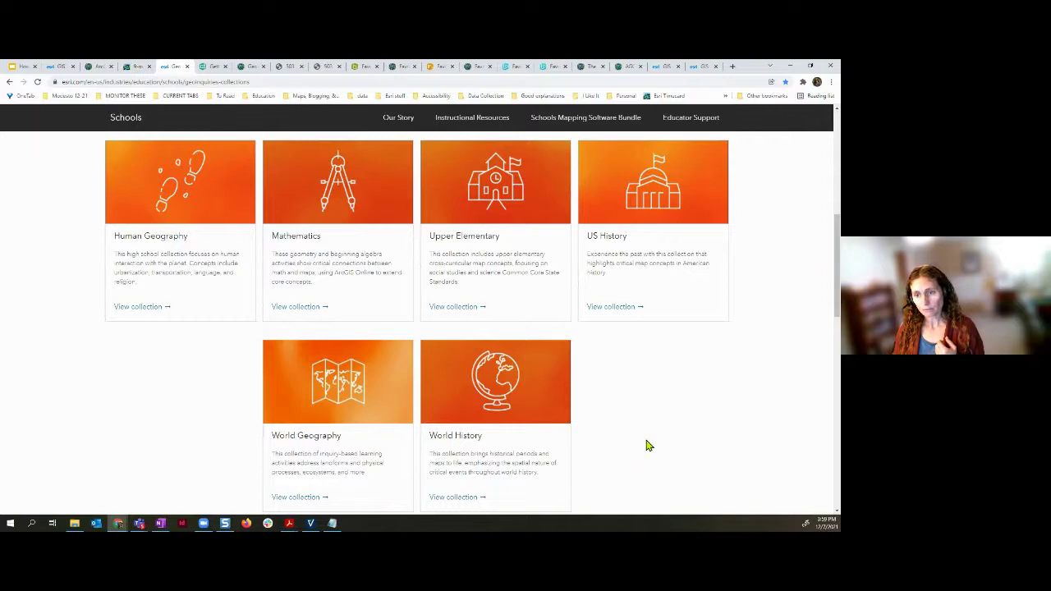
scroll(646, 446, up, 1)
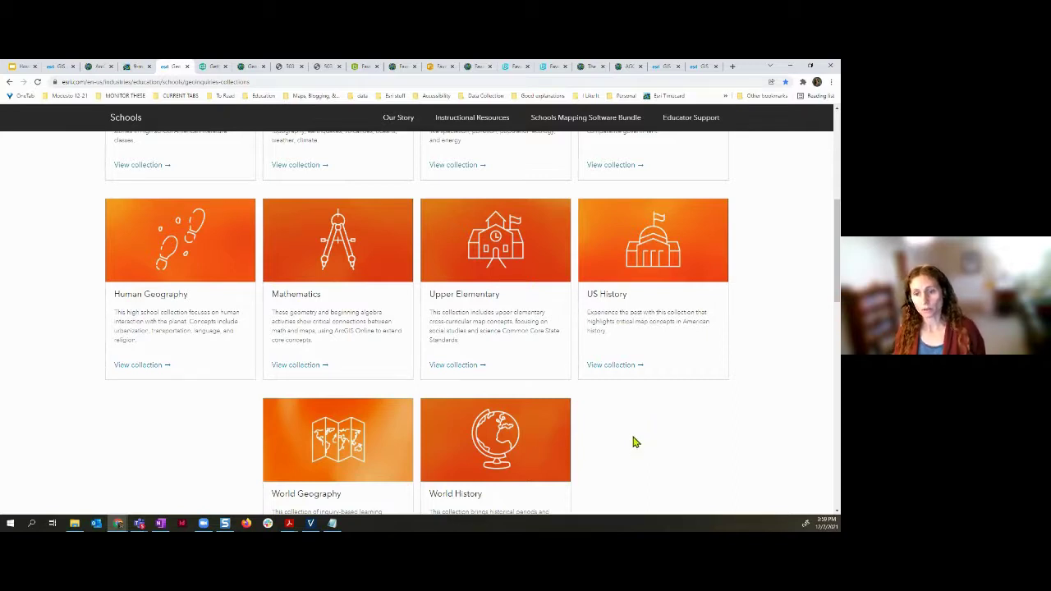
scroll(633, 442, up, 3)
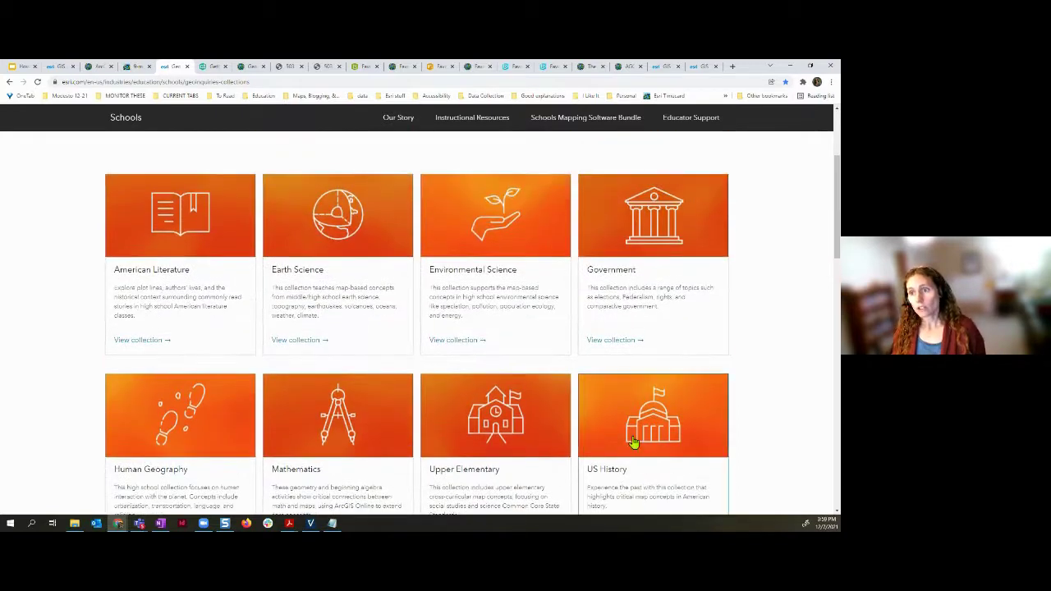
scroll(633, 443, up, 2)
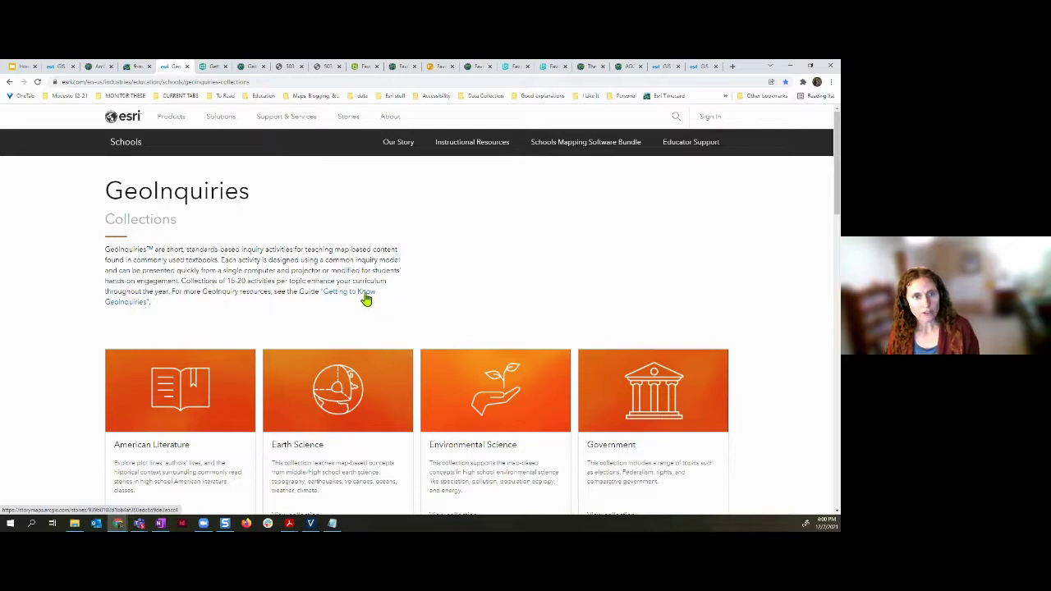
- Review the Getting to Know GeoInquiries story from its subject list through Teaching kids, content and Anatomy of a GeoInquiry
click(212, 68)
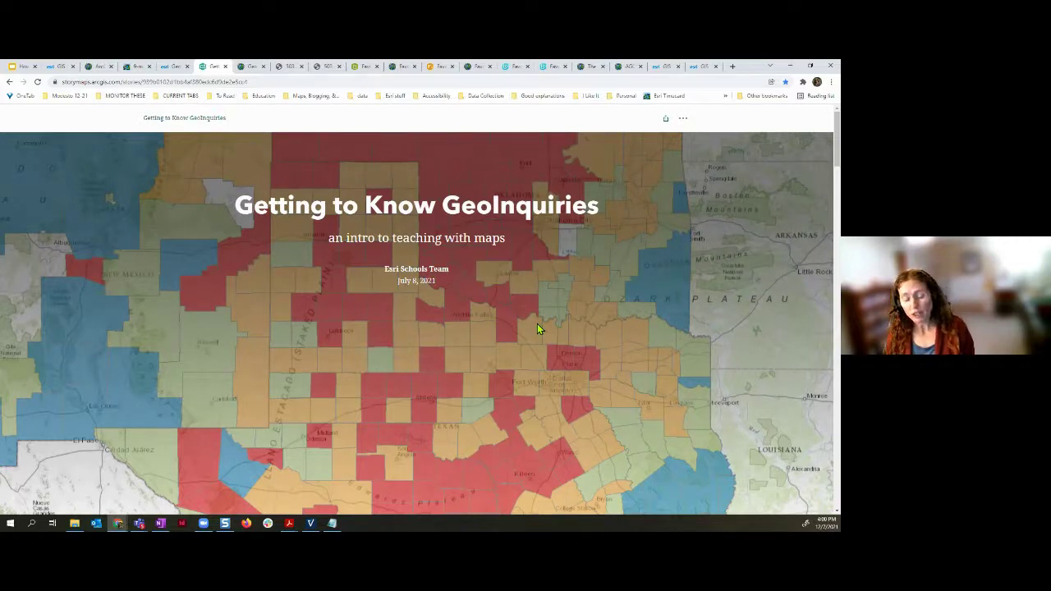
scroll(538, 328, down, 5)
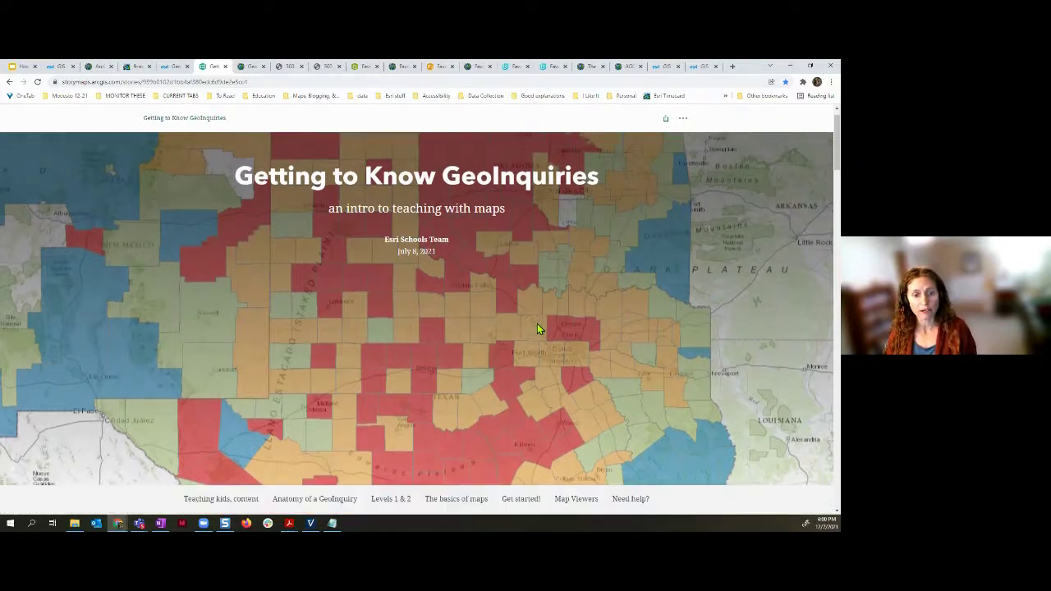
scroll(538, 328, down, 3)
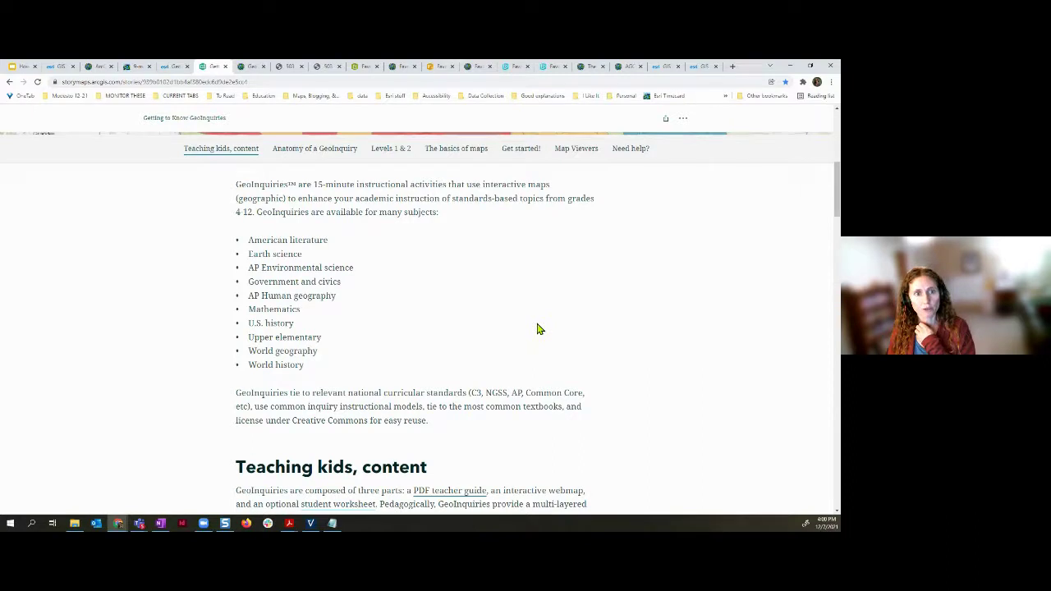
scroll(538, 328, down, 3)
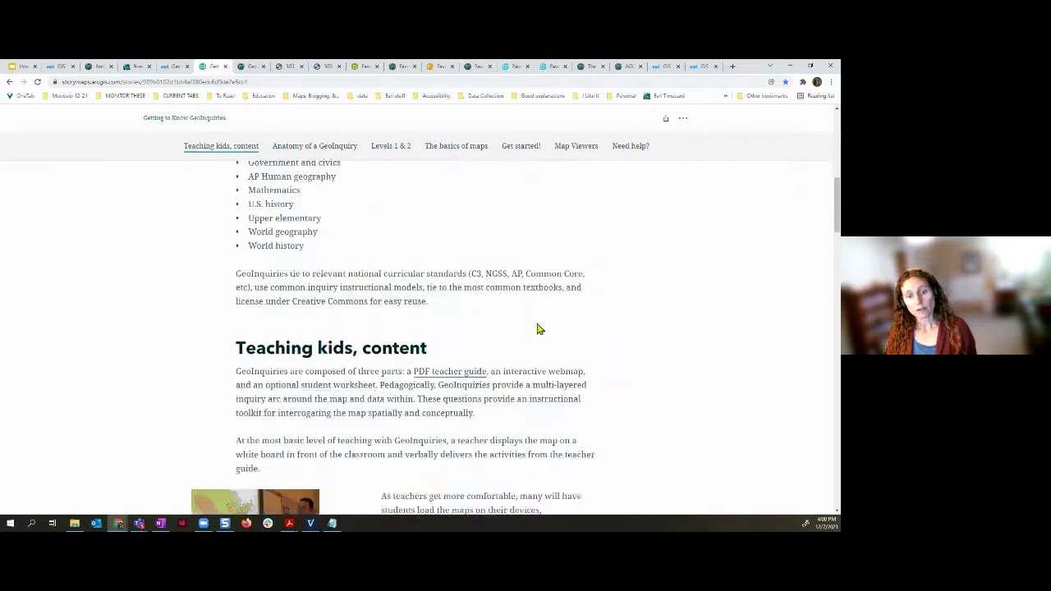
scroll(538, 328, down, 5)
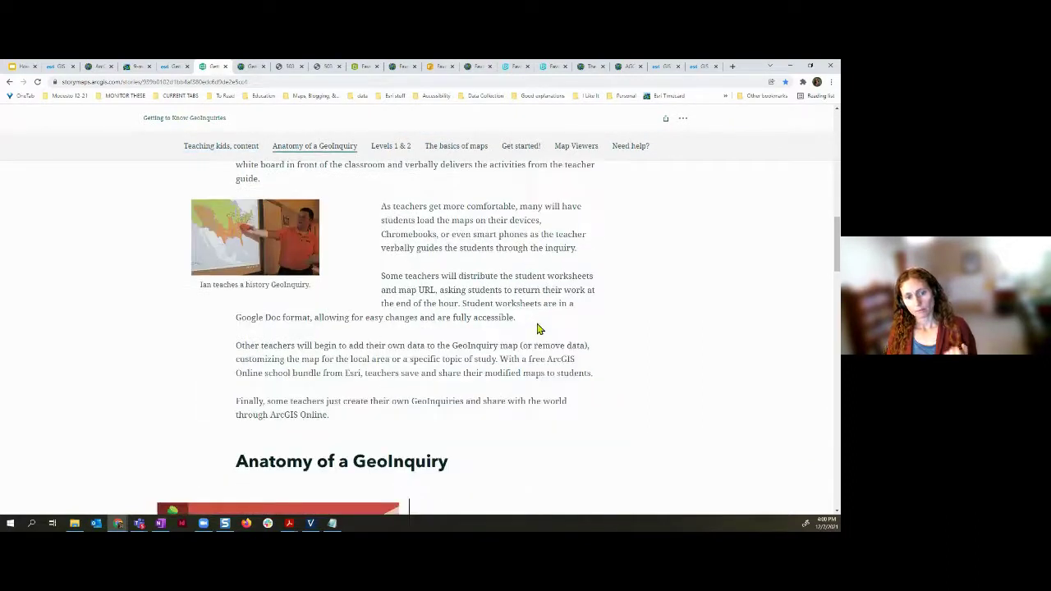
scroll(537, 323, down, 2)
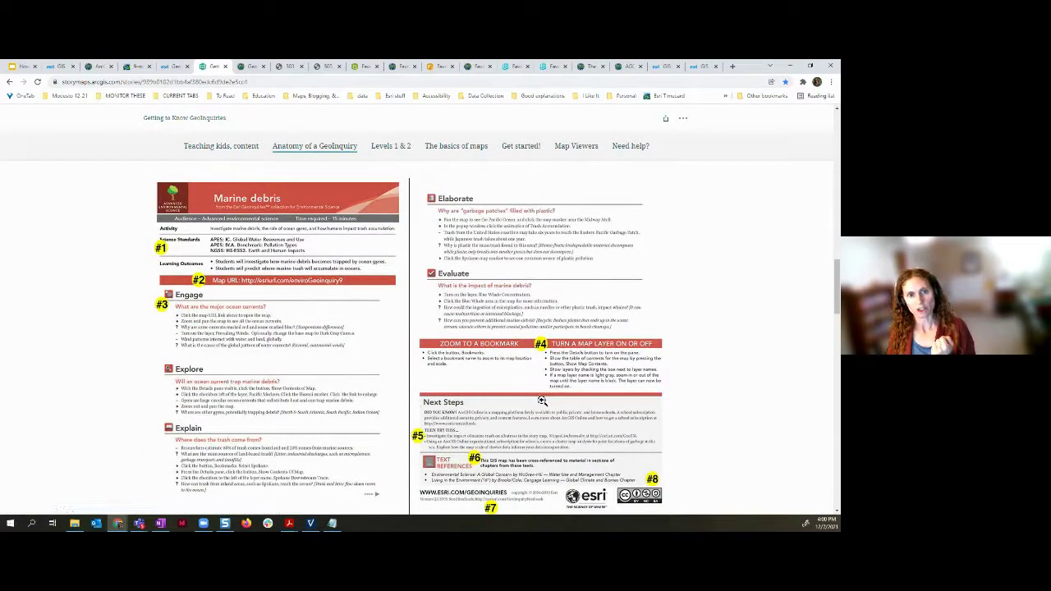
scroll(541, 399, down, 4)
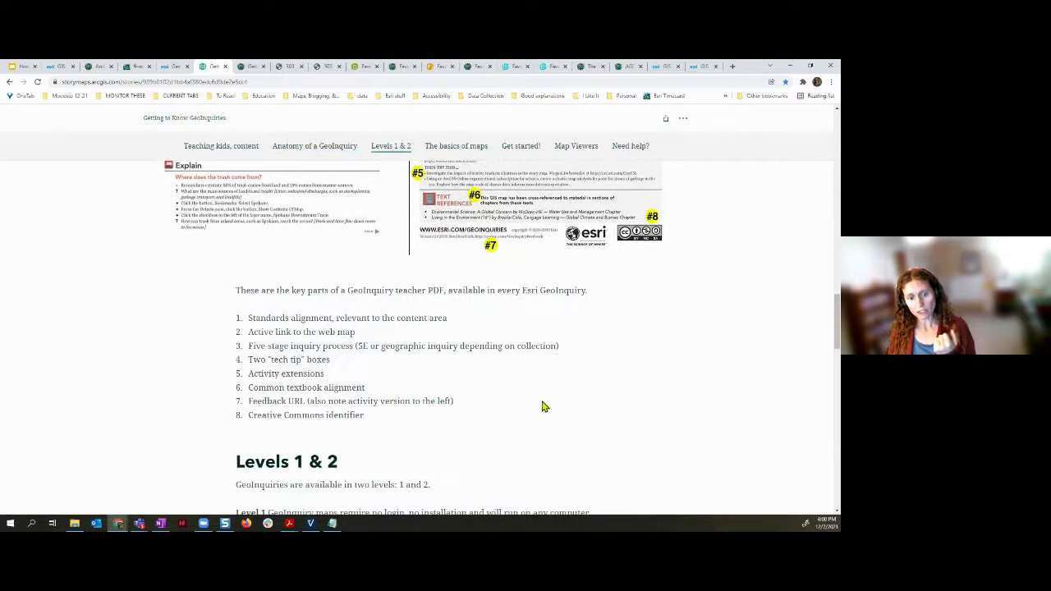
- Read the Levels 1 & 2 and The basics of maps sections, skim the rest of the story and return to its beginning
scroll(542, 406, down, 2)
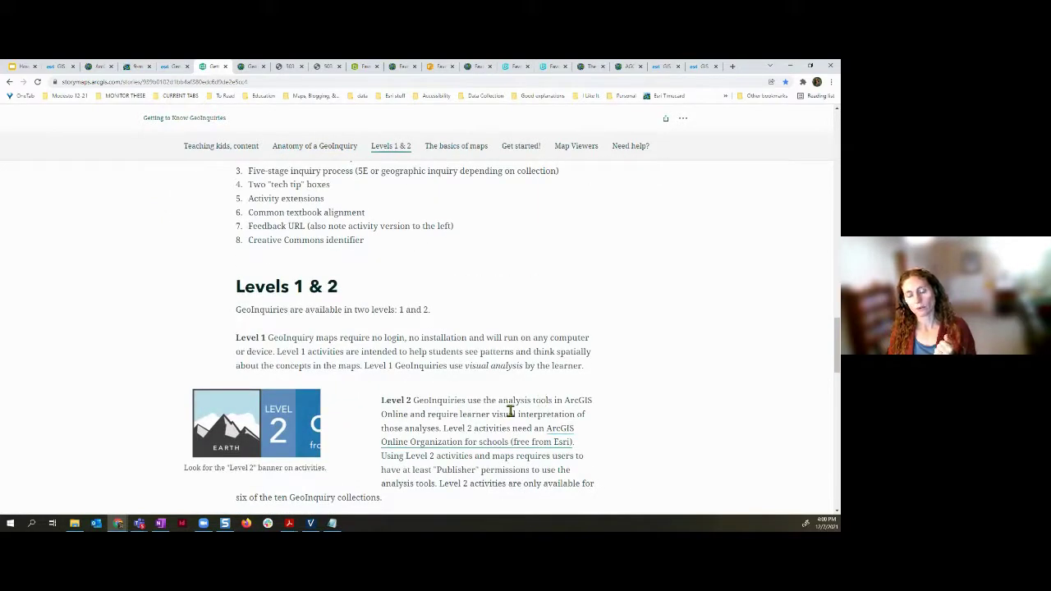
scroll(510, 412, down, 5)
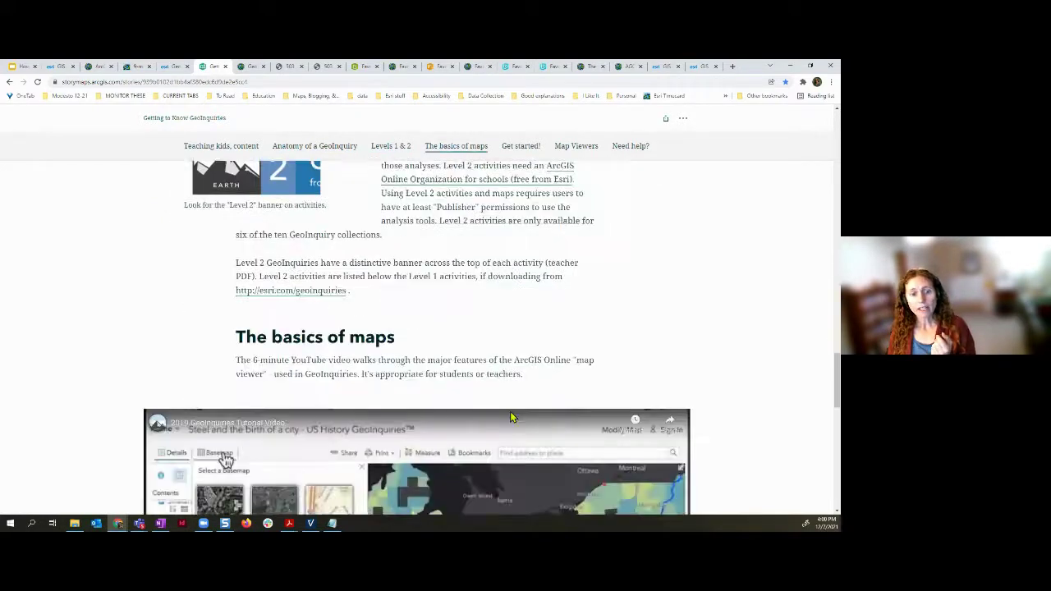
scroll(510, 411, down, 1)
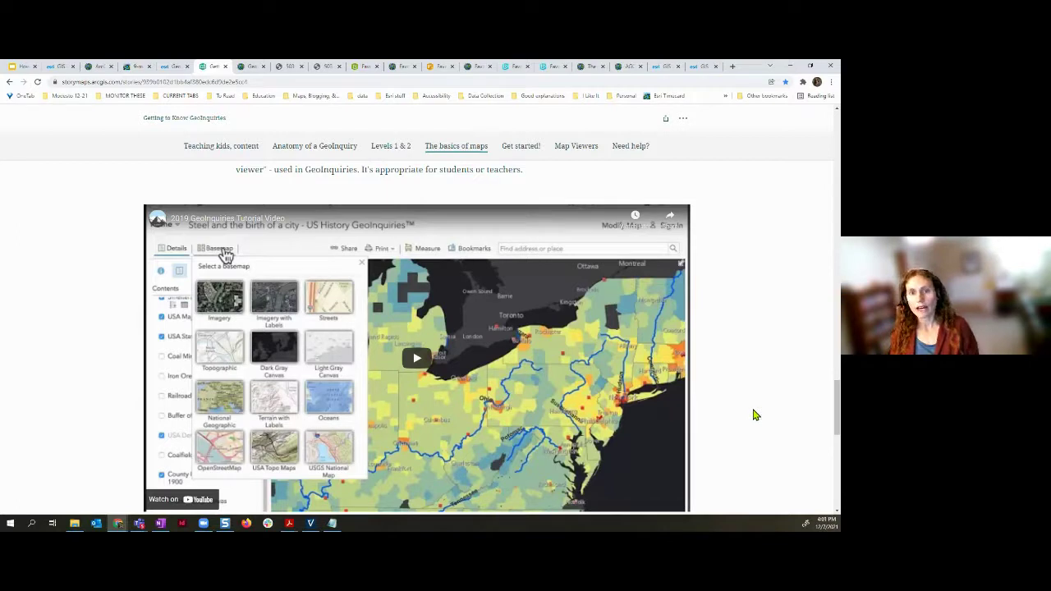
scroll(756, 429, down, 3)
scroll(756, 430, down, 6)
scroll(756, 429, up, 3)
scroll(756, 429, up, 10)
scroll(756, 429, up, 15)
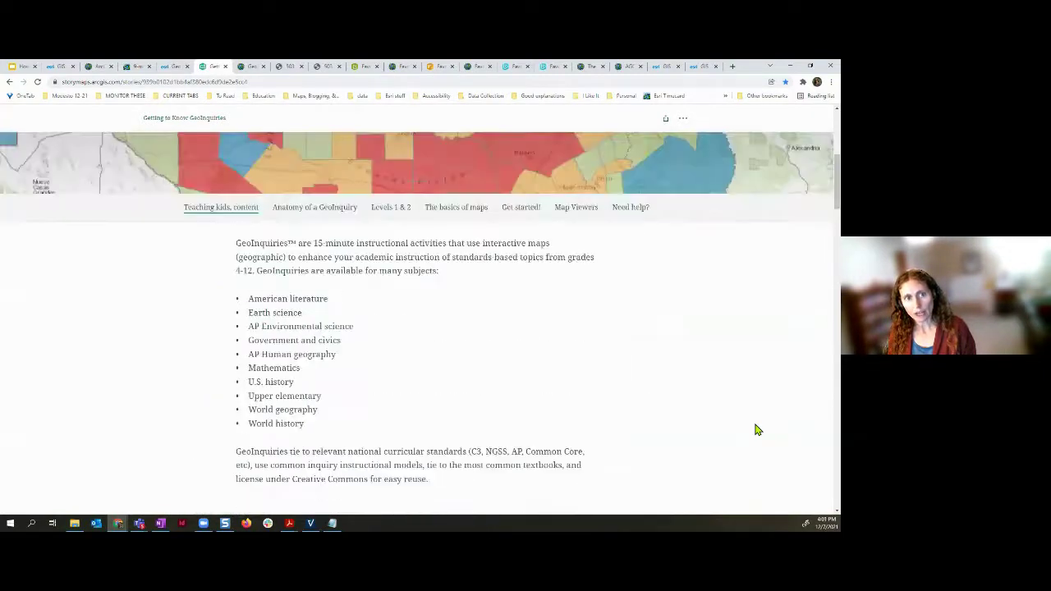
scroll(756, 430, up, 5)
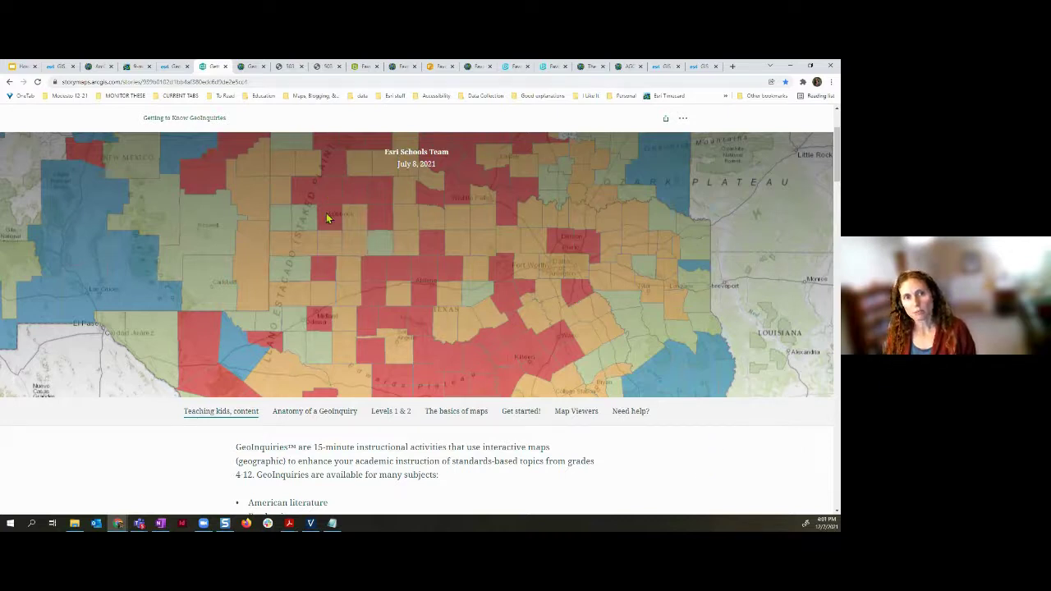
- Browse the ready-to-use, no-login projects on the GeoProjects site, such as Trash Cache, Soundscapes and Walkability
click(250, 69)
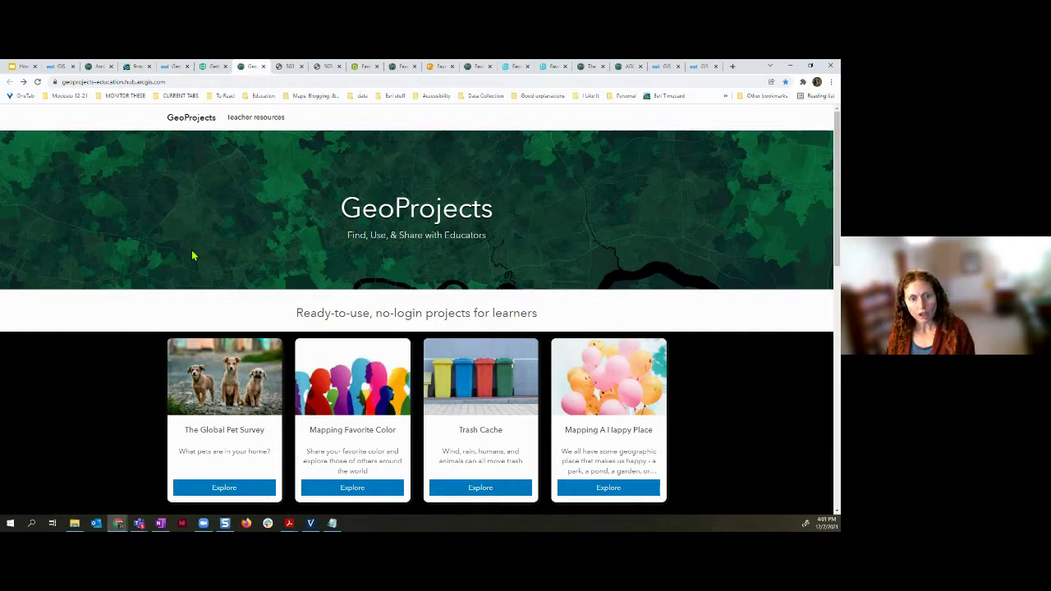
scroll(192, 255, down, 1)
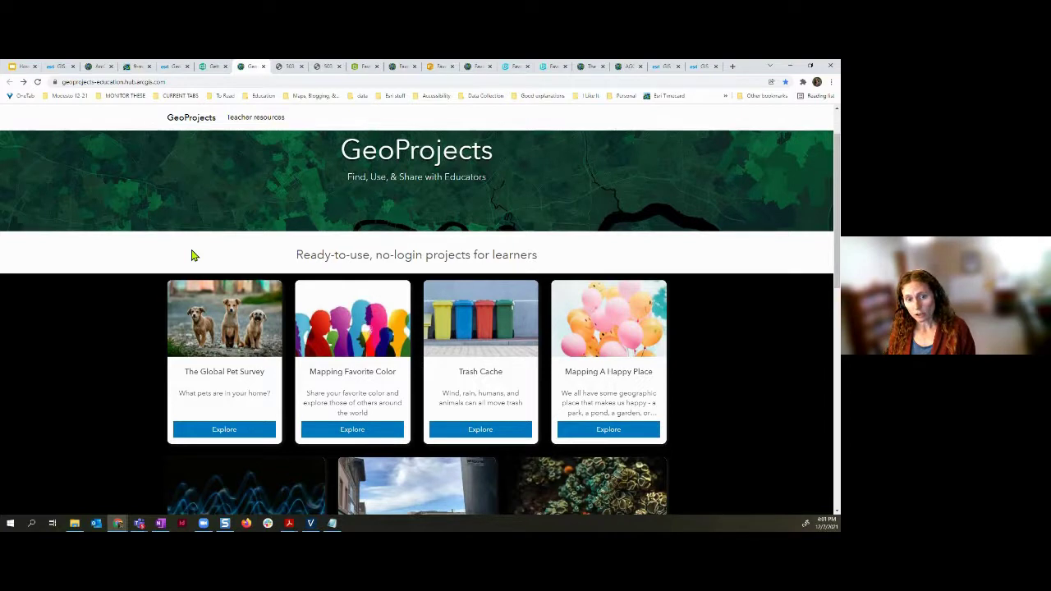
scroll(191, 255, down, 2)
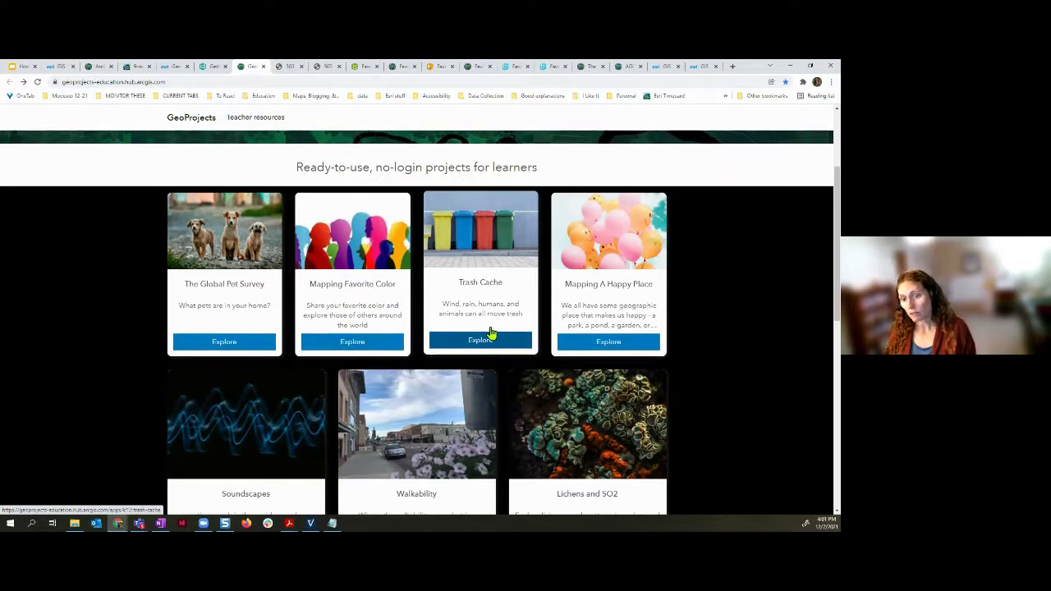
scroll(490, 332, down, 1)
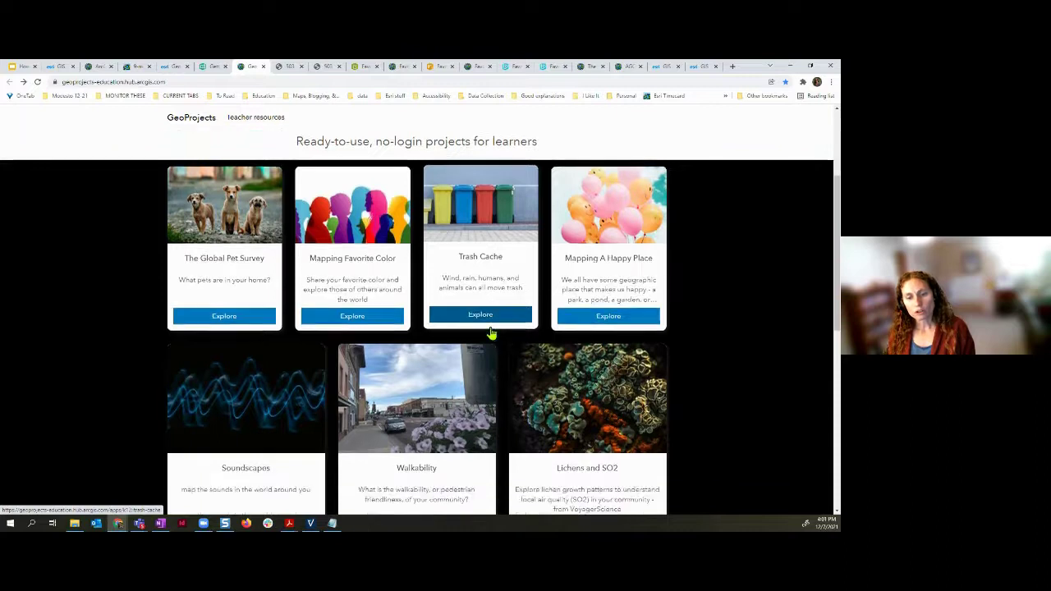
scroll(490, 333, down, 2)
scroll(490, 332, up, 4)
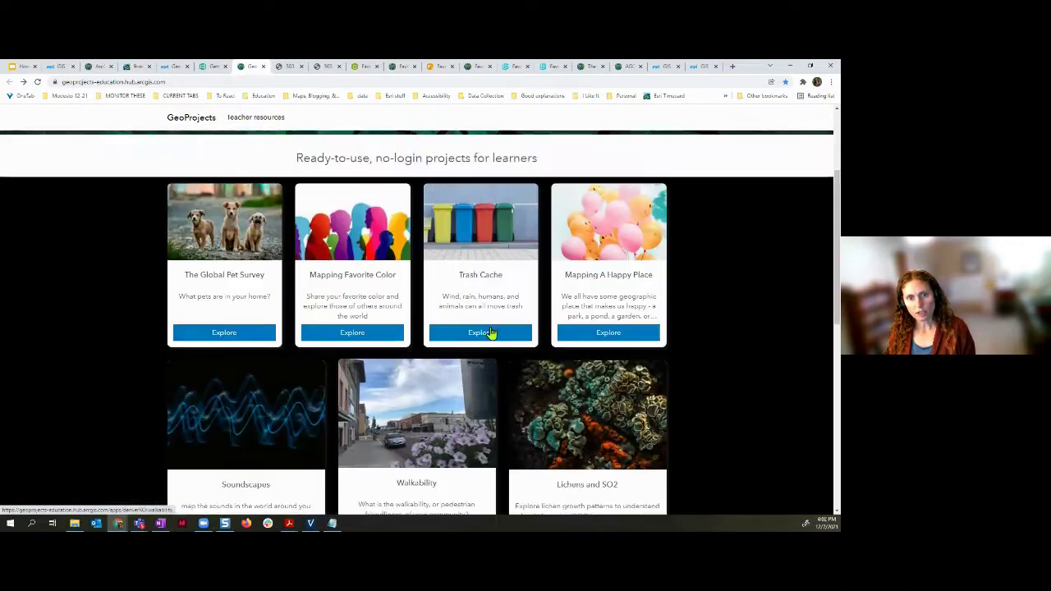
scroll(486, 282, up, 1)
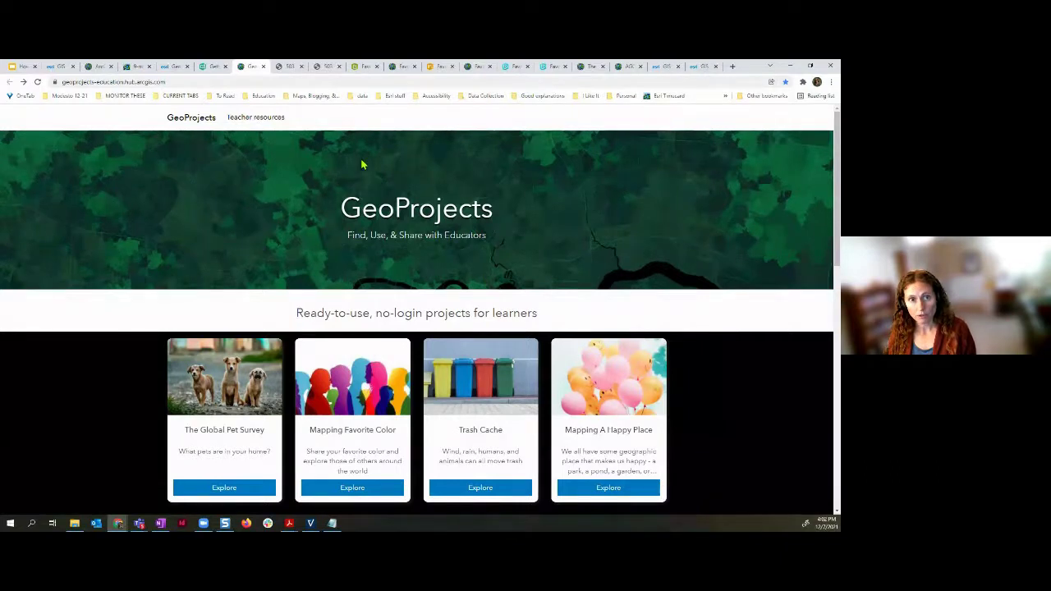
- Try to load the two ArcGIS StoryMaps pages by reloading each one
click(287, 67)
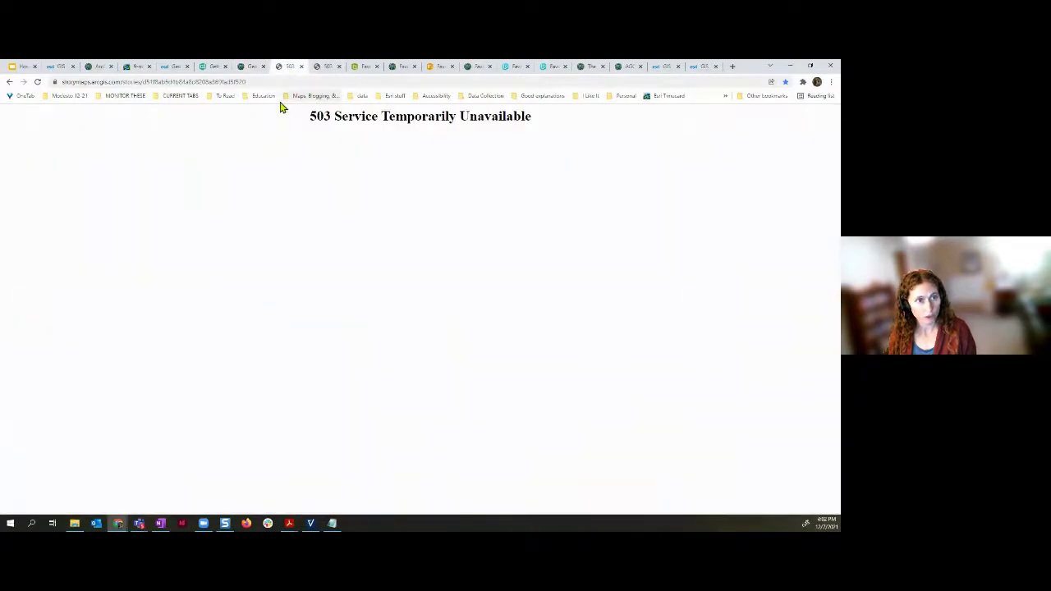
click(37, 82)
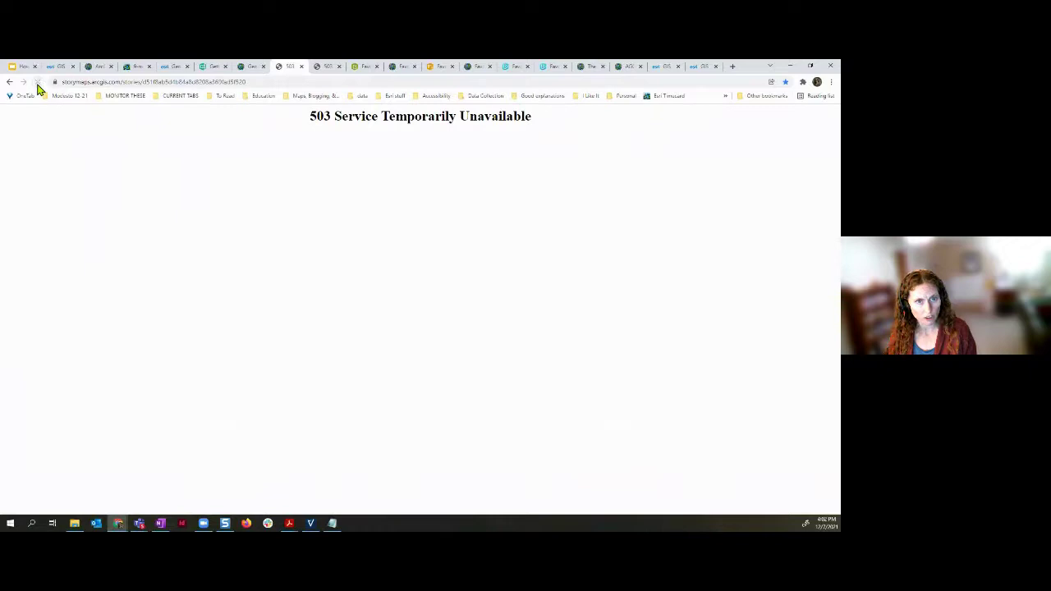
click(37, 82)
click(325, 69)
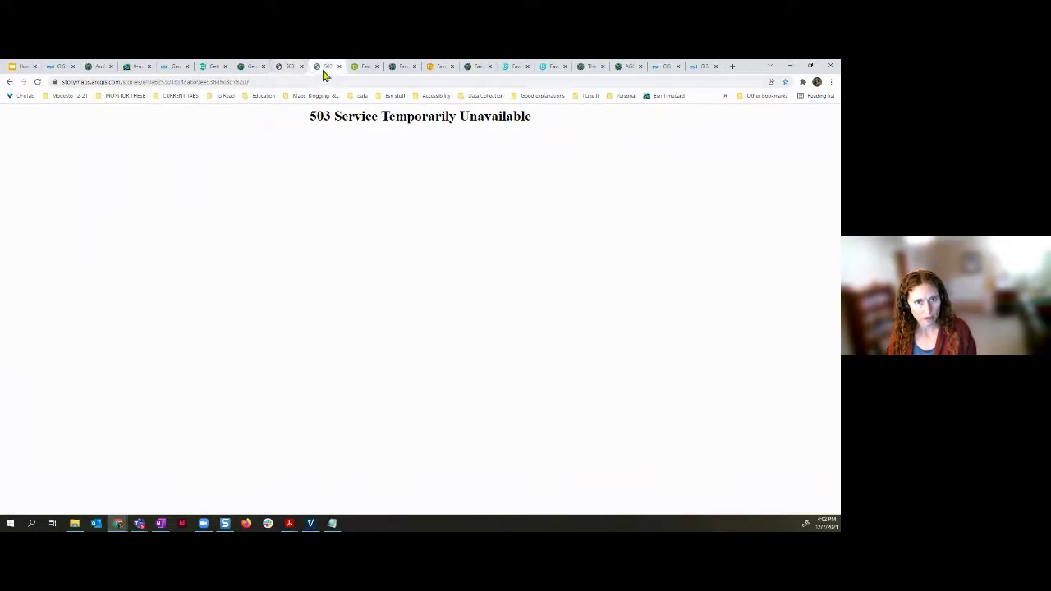
click(37, 83)
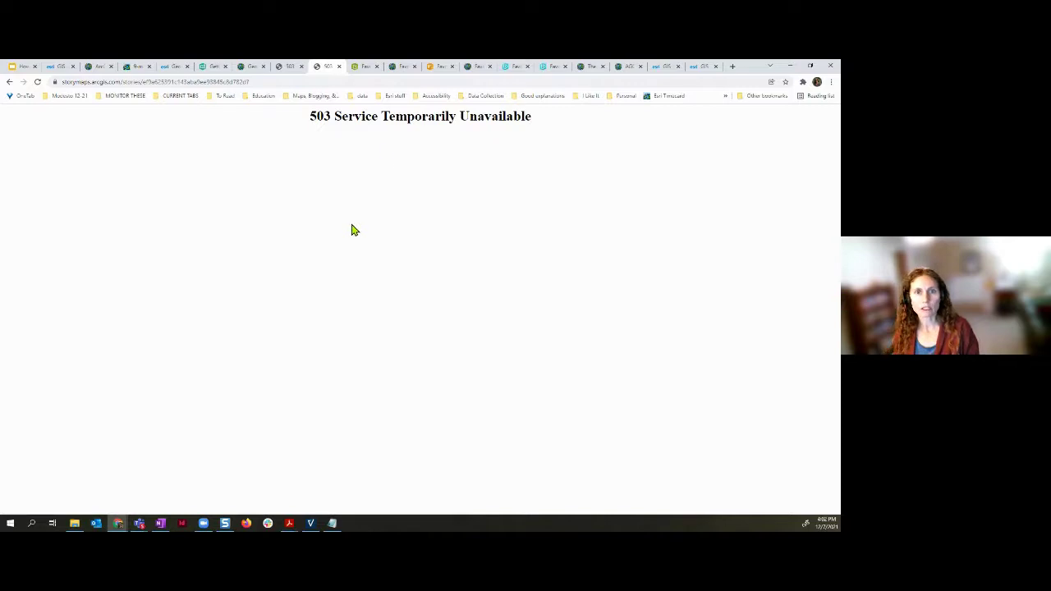
- Go to the FavoriteColor survey design in Survey123 and launch the survey form from its sharing link
click(362, 67)
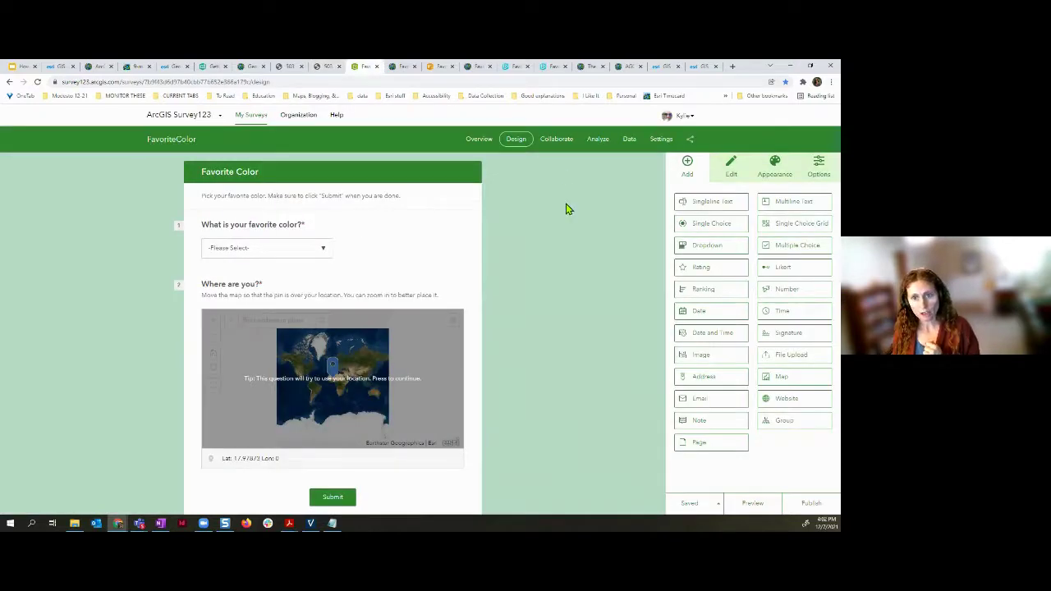
click(555, 139)
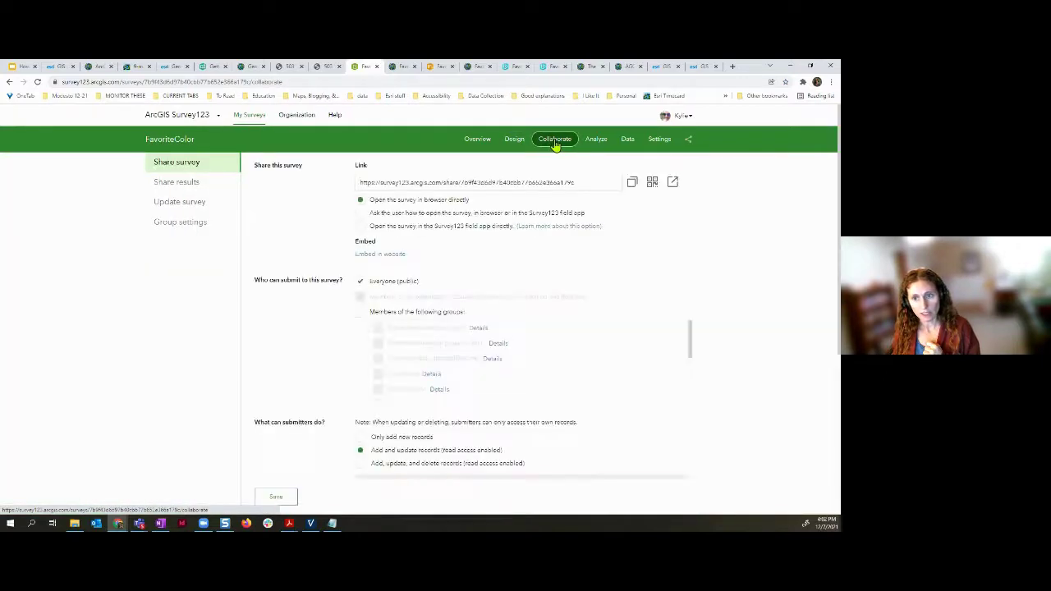
click(674, 187)
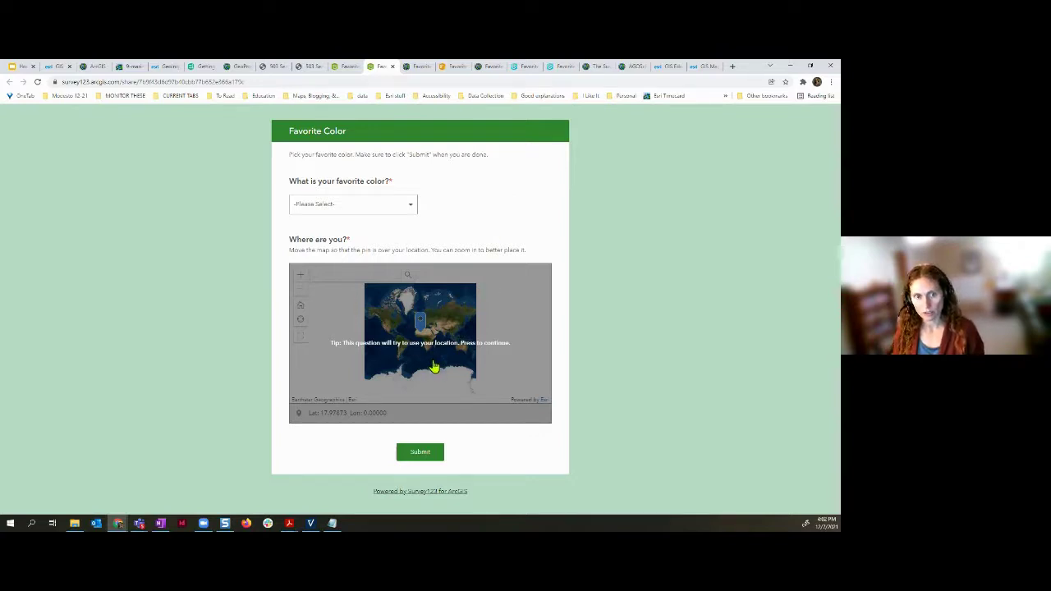
- Fill in the Favorite Color survey with Yellow and position the location pin over Redlands on its map
click(399, 210)
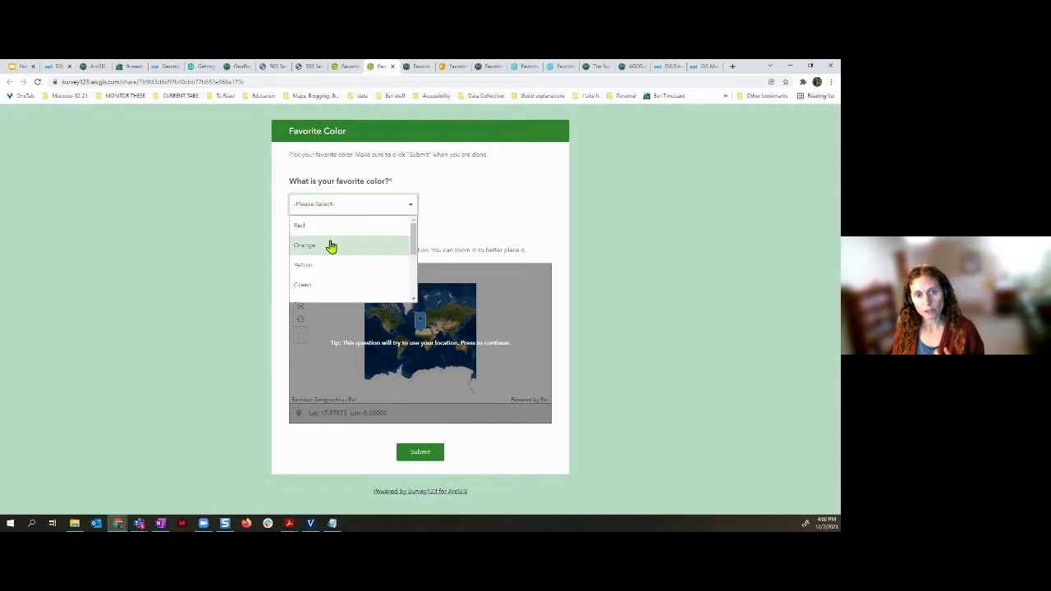
scroll(330, 247, down, 1)
scroll(329, 246, up, 2)
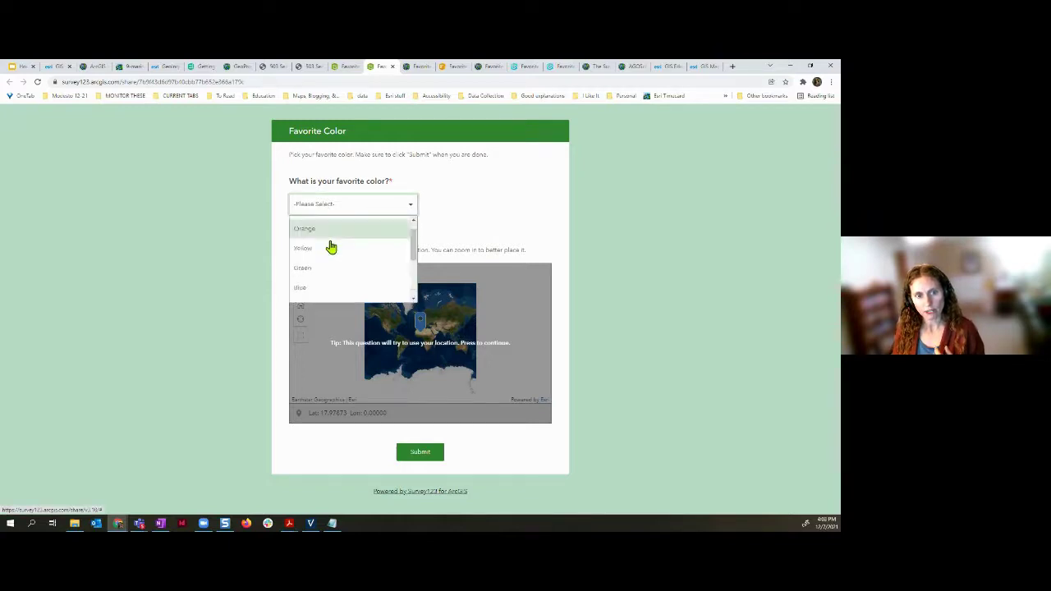
click(313, 270)
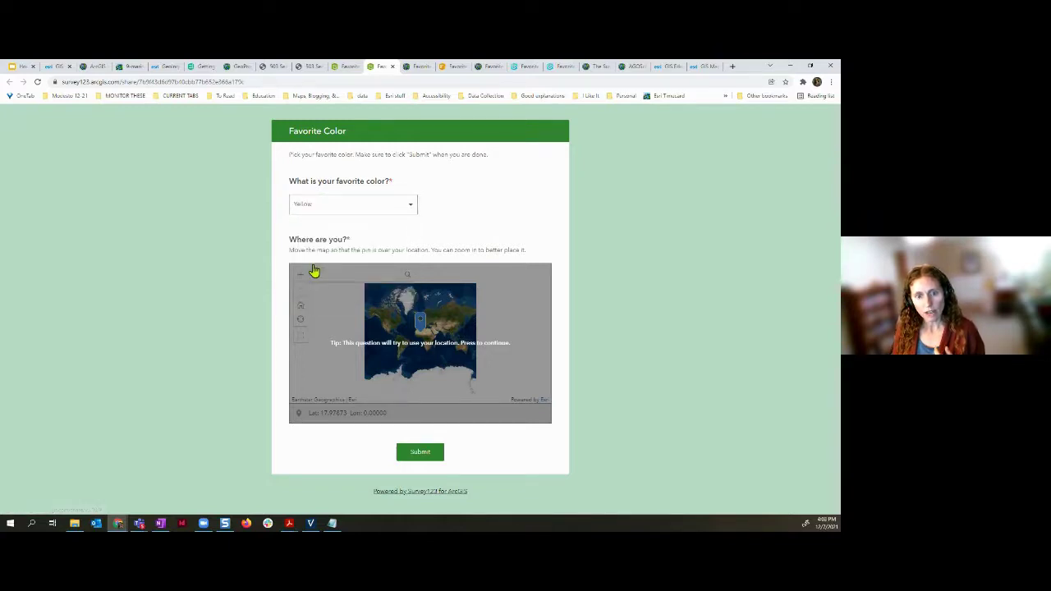
click(402, 328)
scroll(442, 338, down, 4)
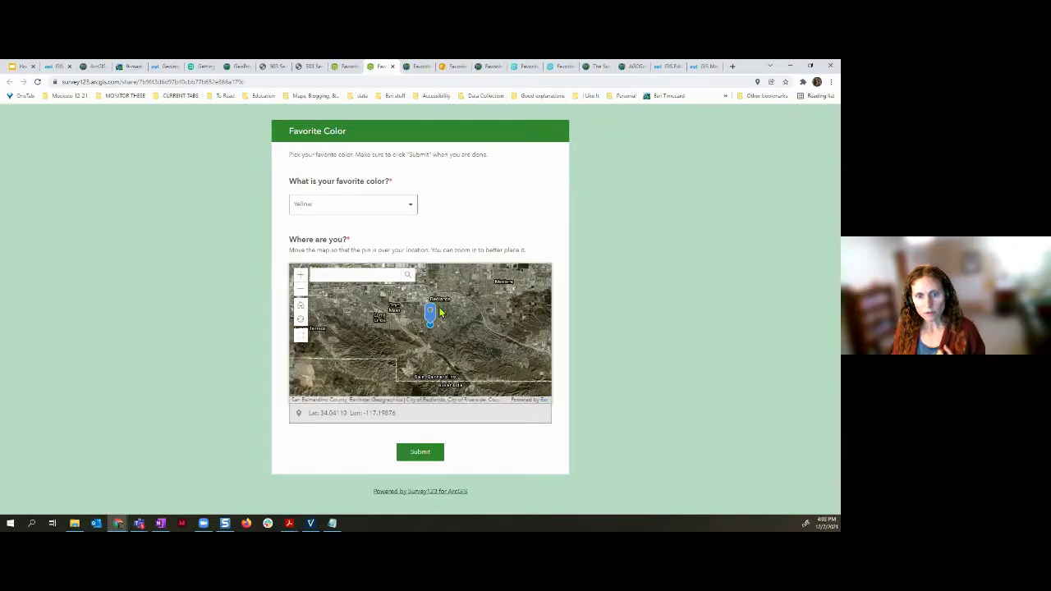
drag(438, 302, 421, 338)
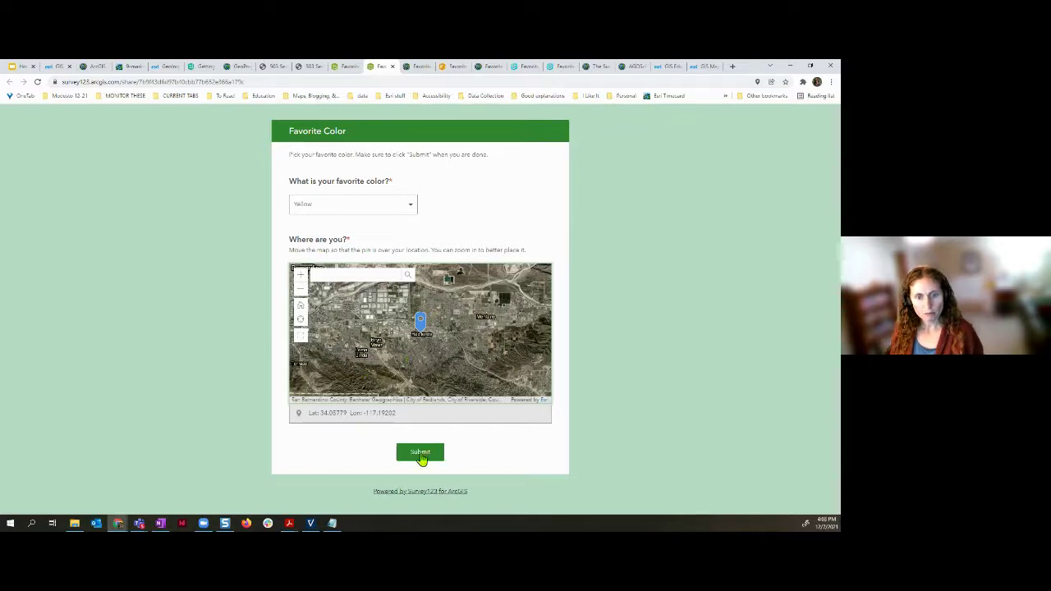
- Read the pop-up of a response off the US East Coast in the Favorite Colors web map, and bring up the survey's dashboard
click(418, 72)
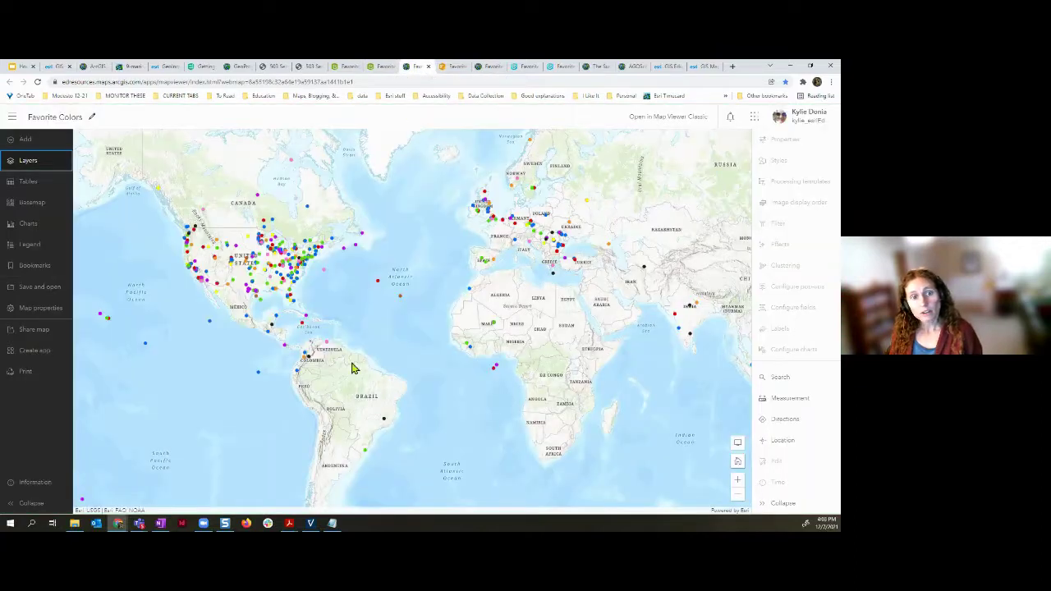
drag(359, 312, 366, 336)
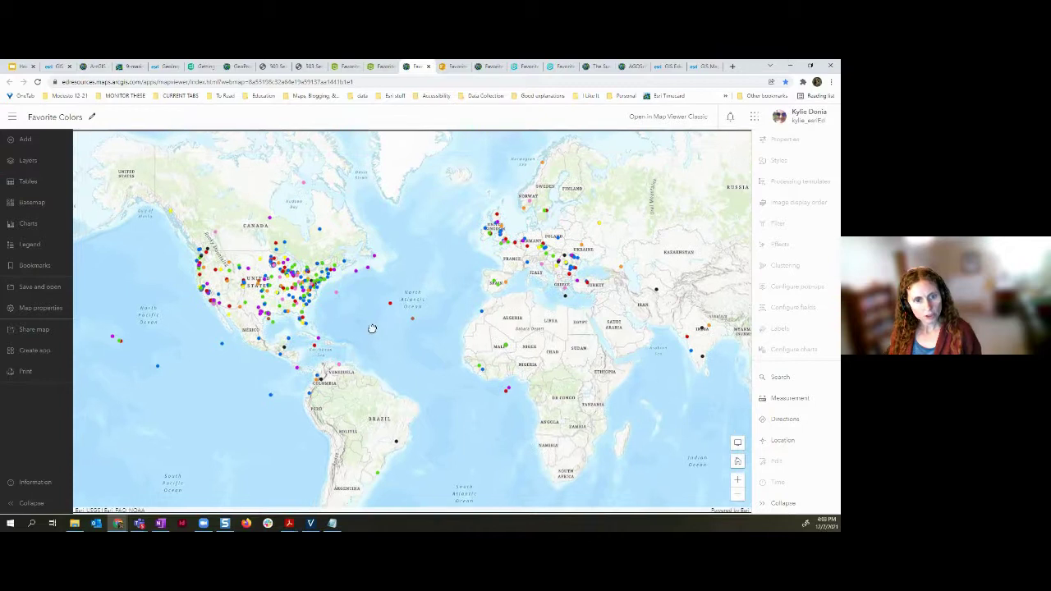
click(336, 292)
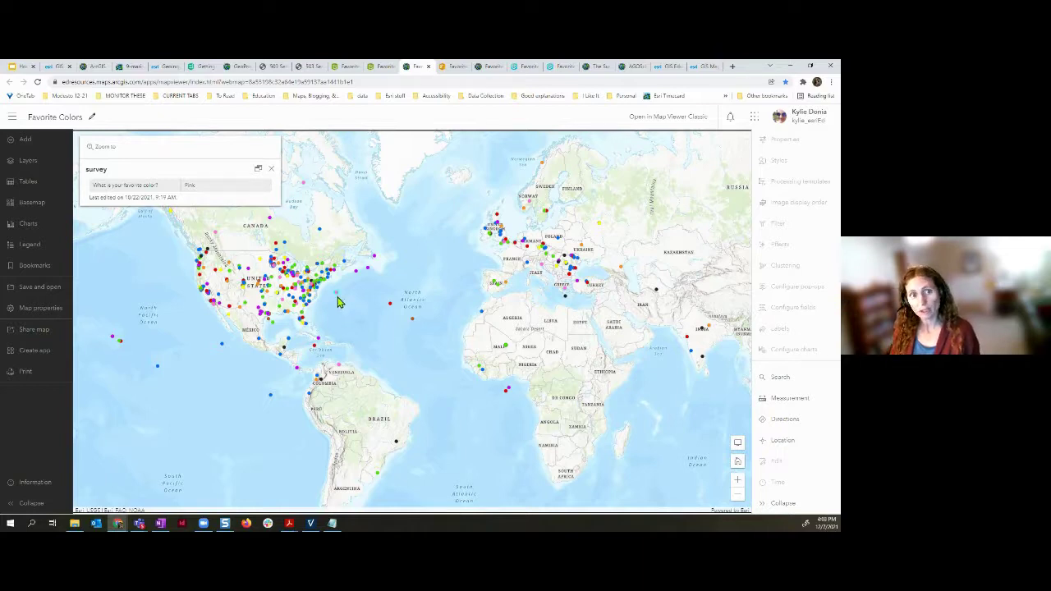
click(271, 169)
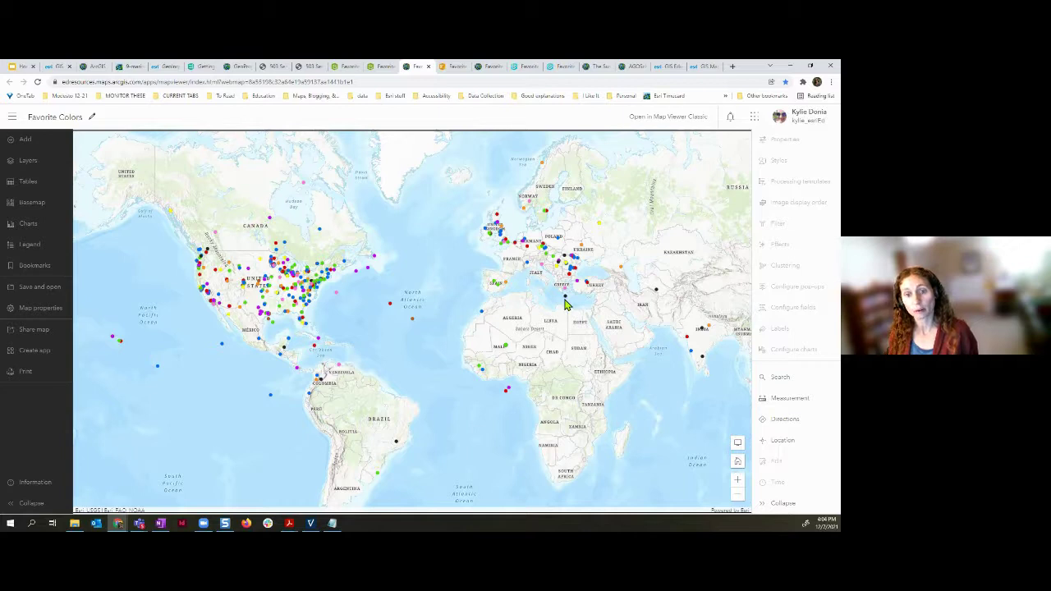
click(453, 67)
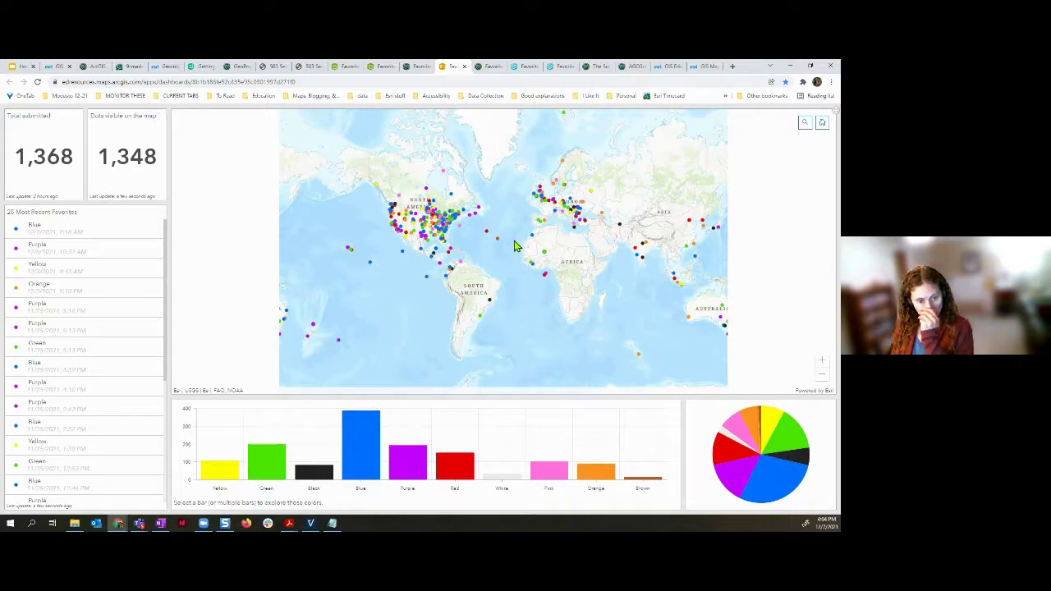
- View the Favorite Colors-HeatMap, and in the response-points app hide Purple and show Blue, Green and Yellow
click(489, 66)
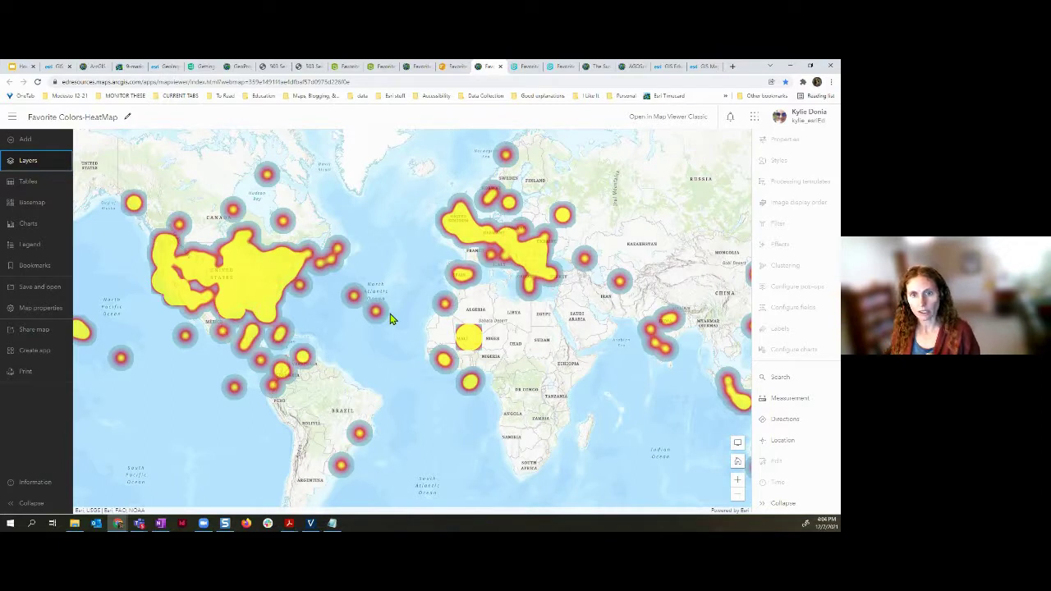
click(528, 68)
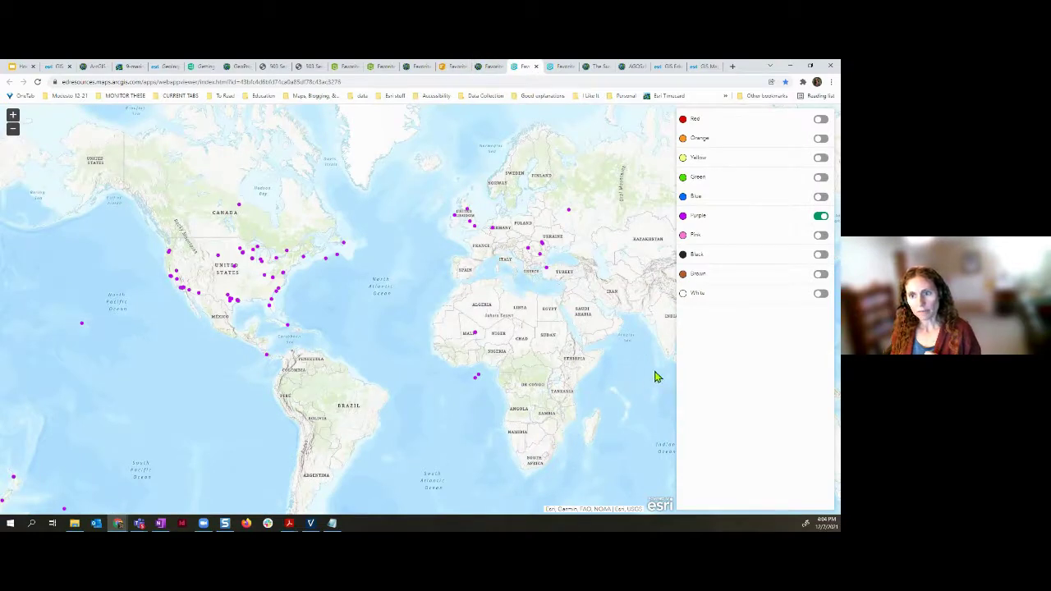
click(820, 237)
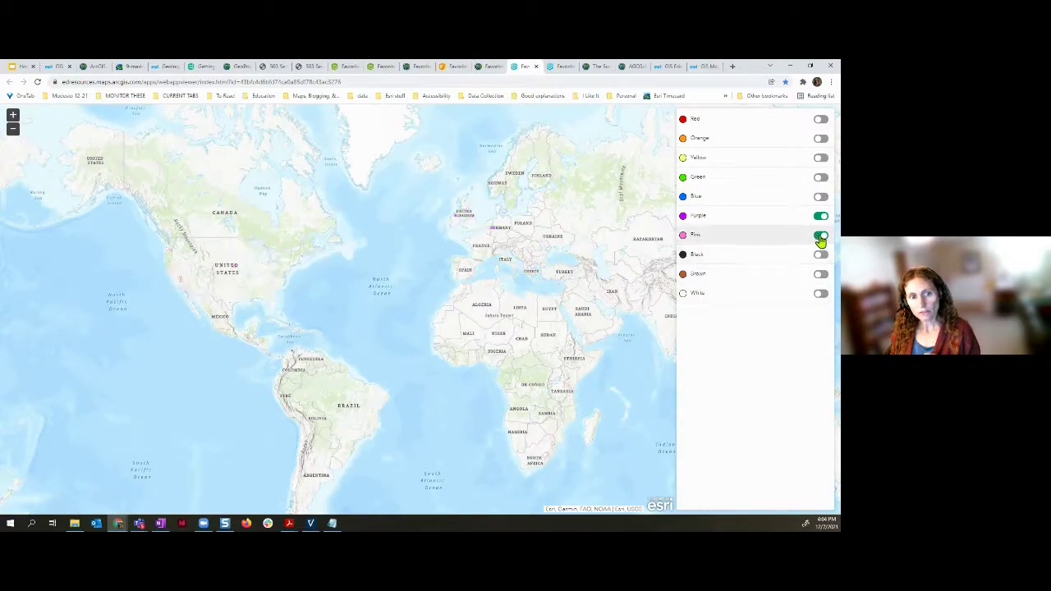
click(820, 237)
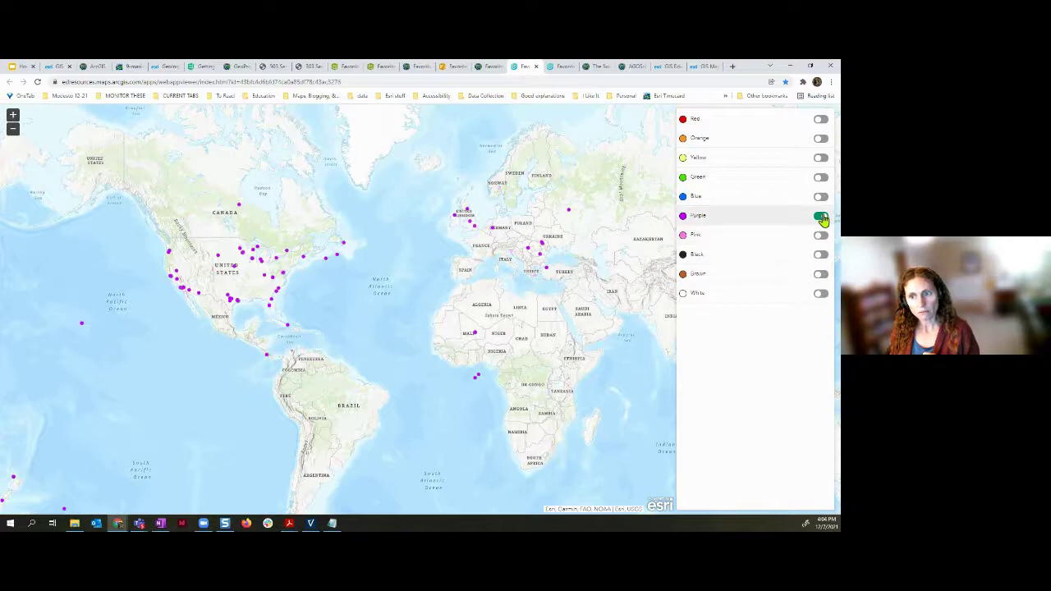
click(820, 215)
click(821, 196)
click(821, 178)
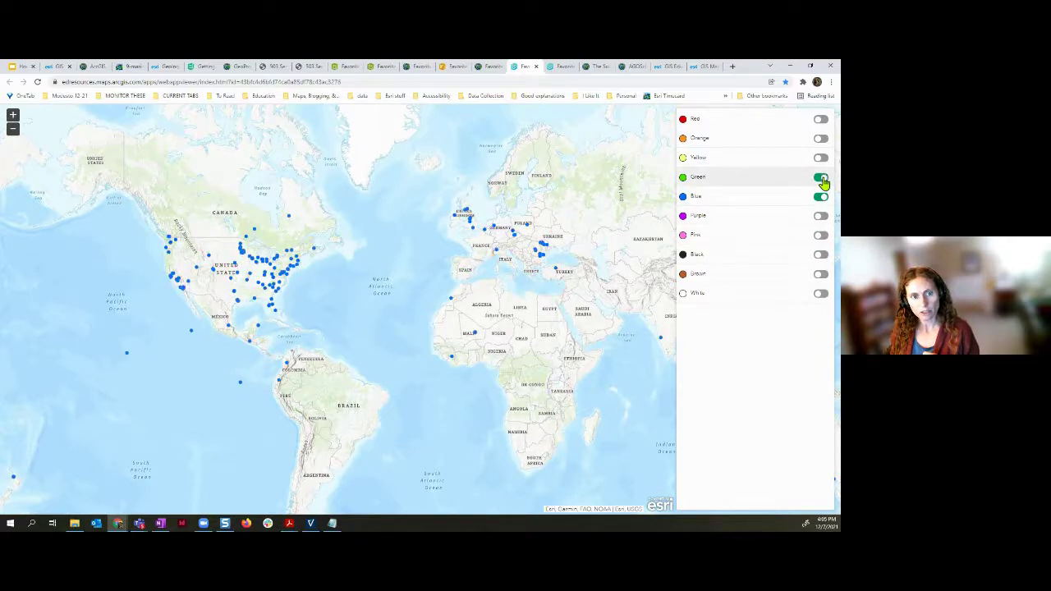
click(821, 157)
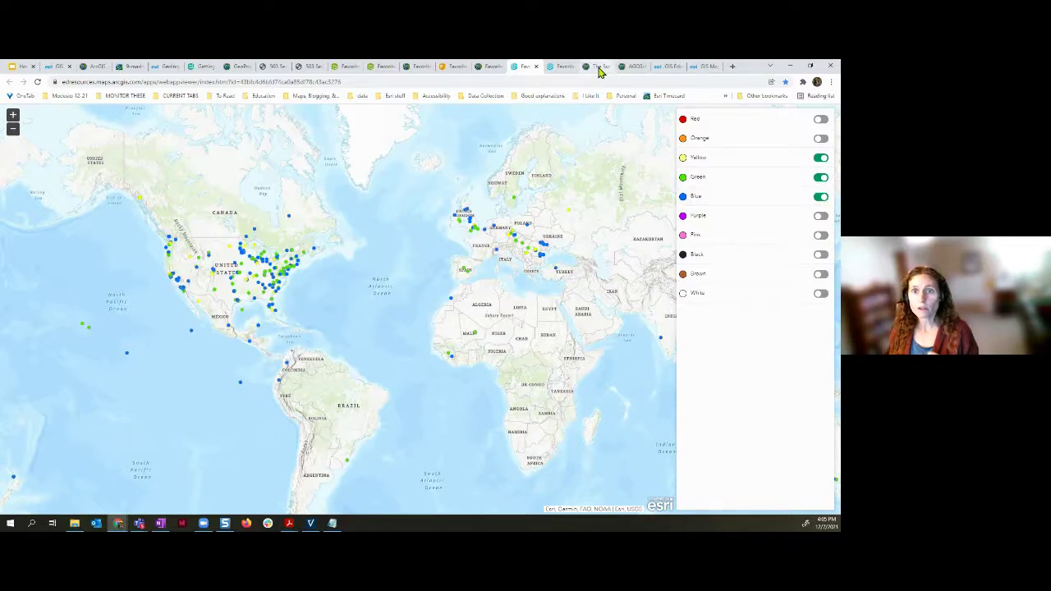
- In the heat map version of the color app, show the Pink responses in addition to Purple
click(558, 71)
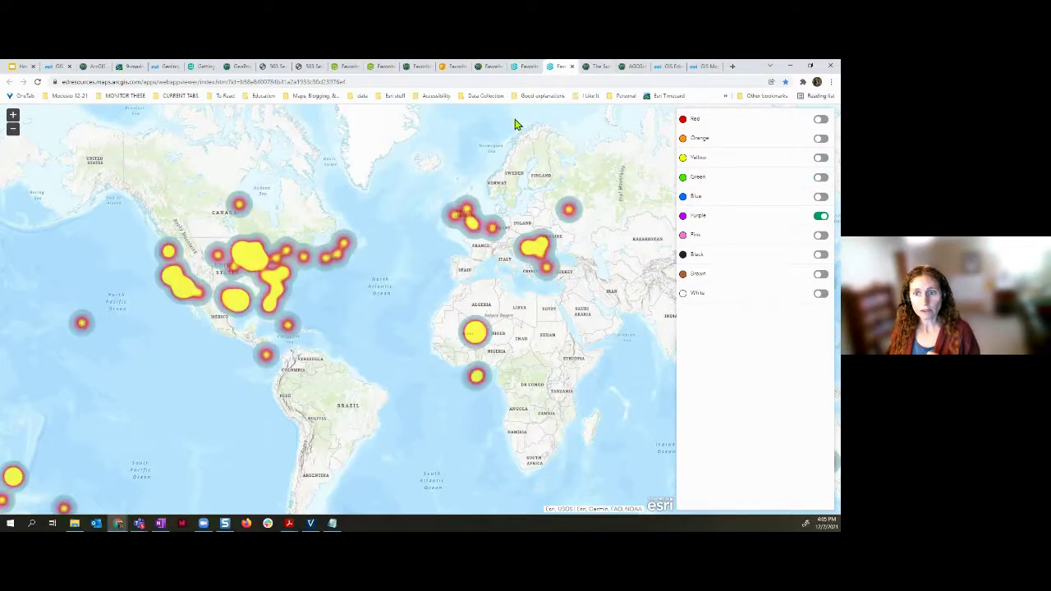
click(821, 237)
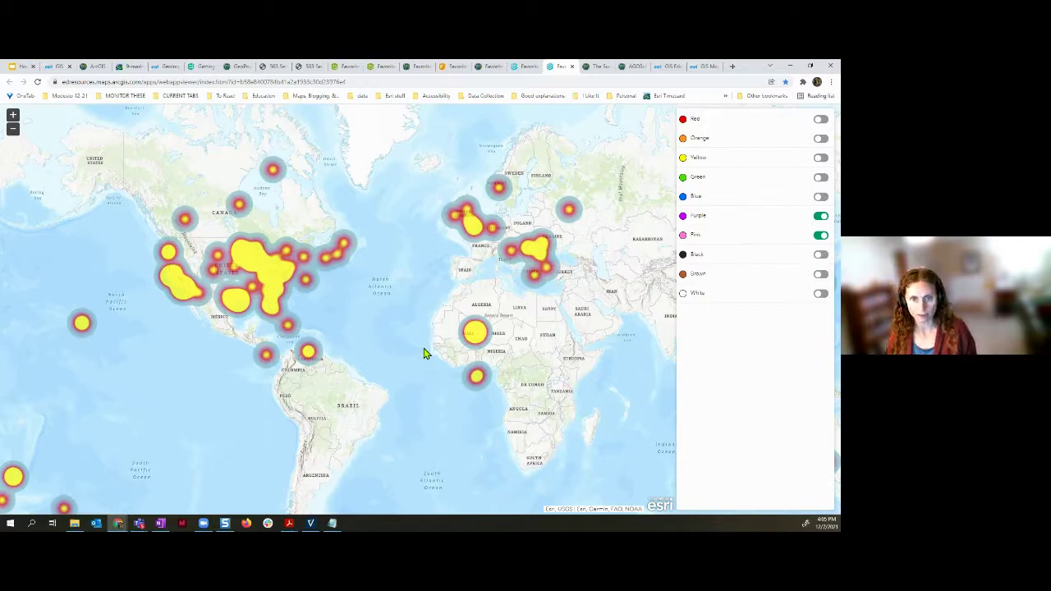
- Examine Goal 1: No Poverty and its world map in The Sustainable Development Goals story map
click(599, 72)
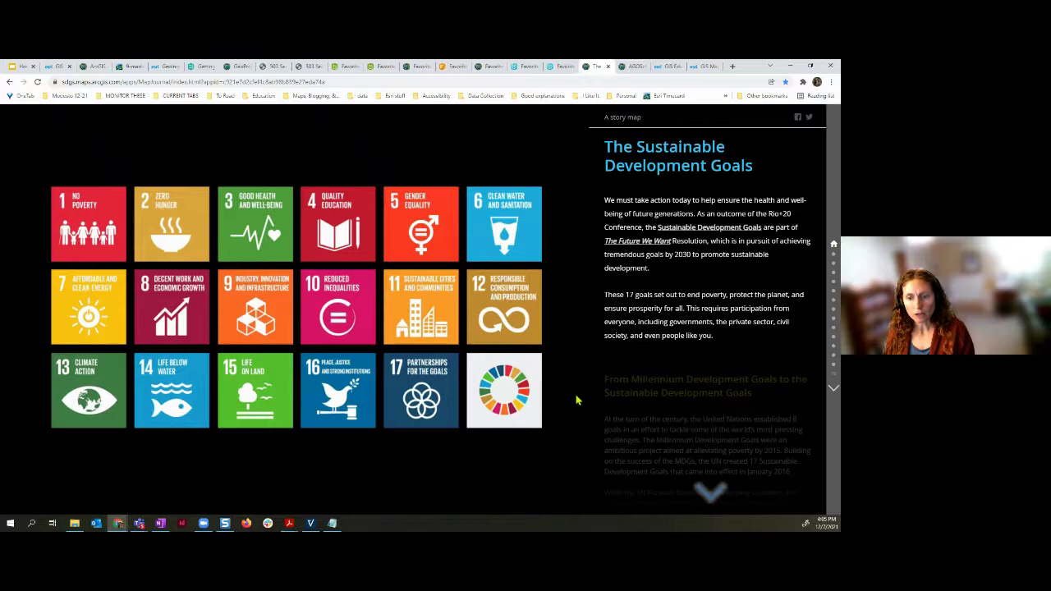
scroll(656, 391, down, 10)
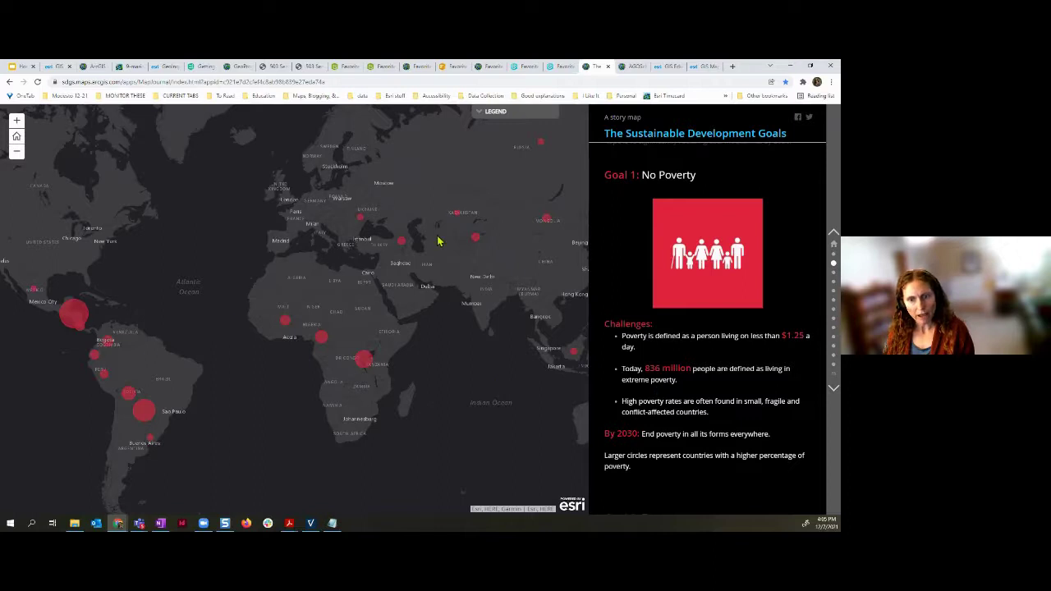
mouse_move(382, 399)
mouse_down()
mouse_move(336, 328)
mouse_move(347, 326)
mouse_move(389, 383)
mouse_up()
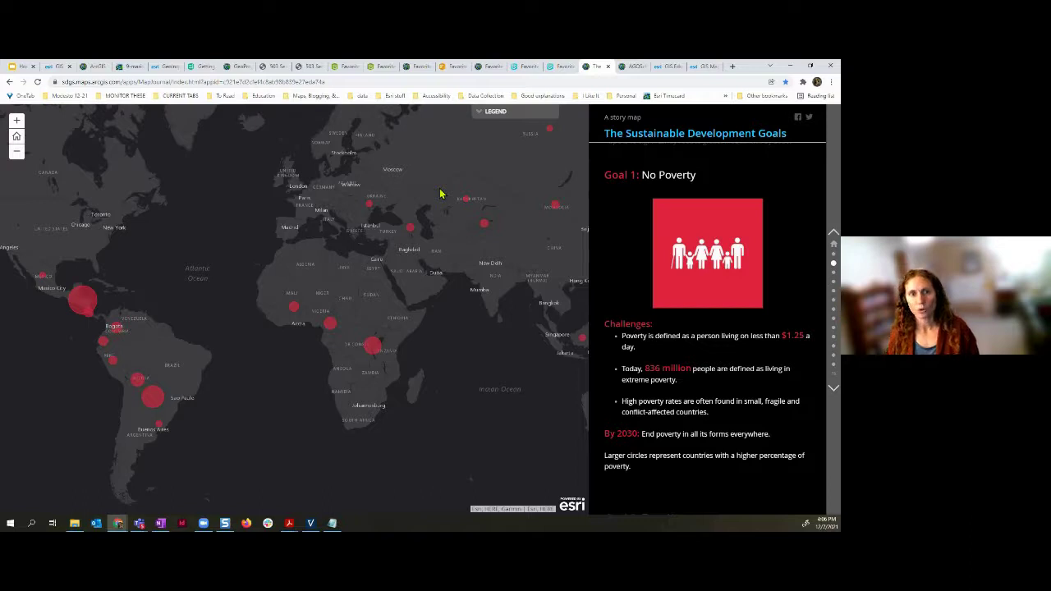
- Return to the FavoriteColor survey in Survey123 and show its form design
click(344, 70)
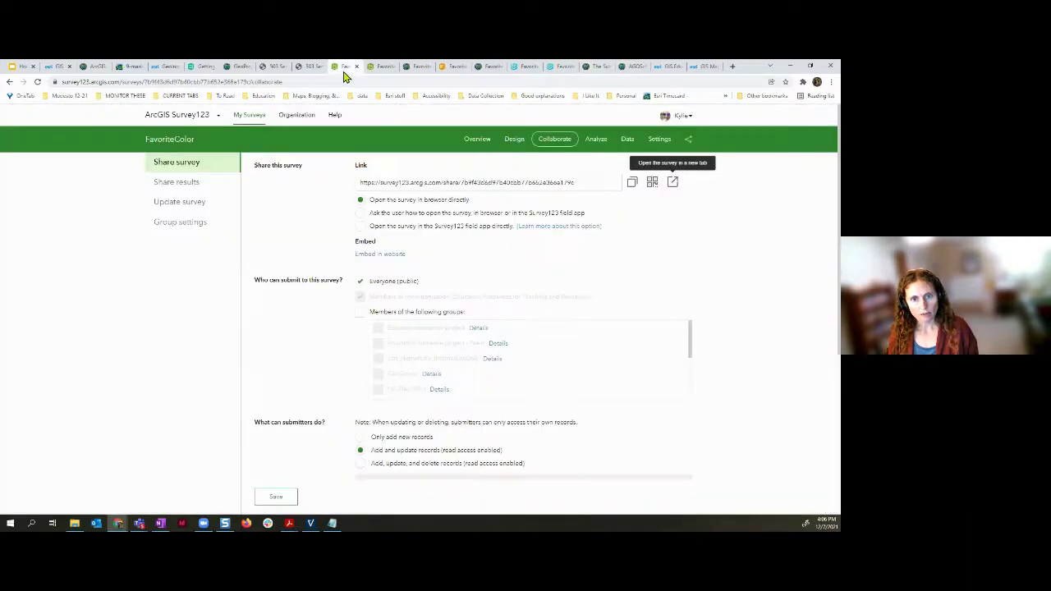
click(512, 141)
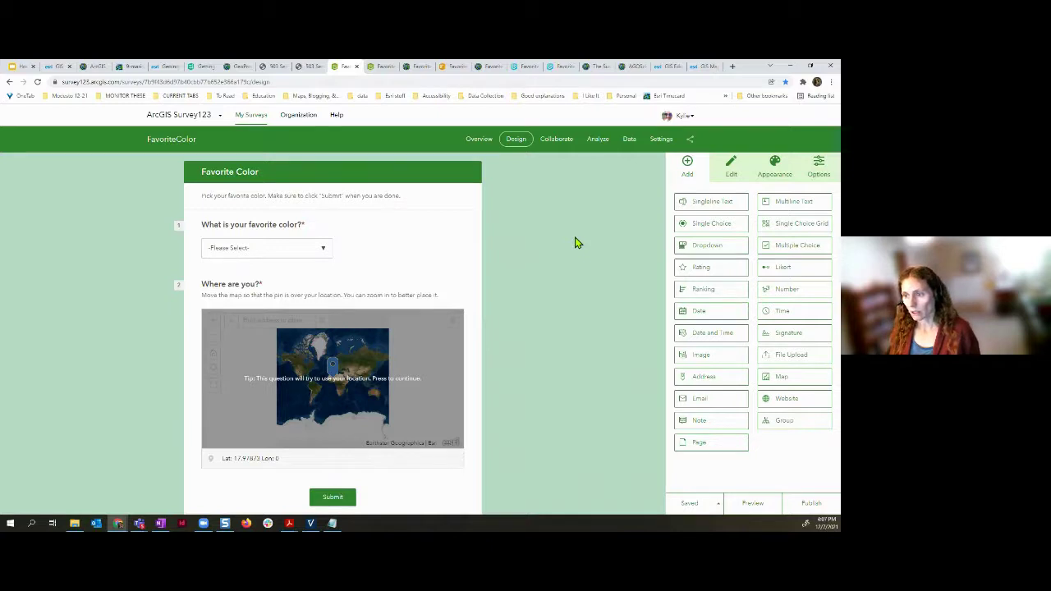
- Change the basemap of the Favorite Colors web map to Dark Gray Canvas
click(416, 68)
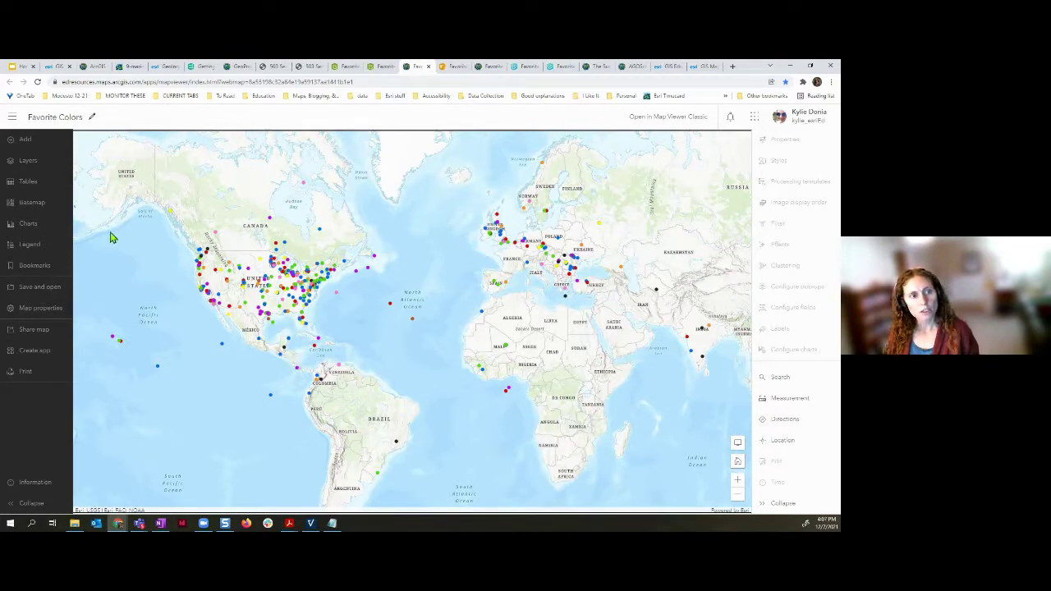
click(33, 203)
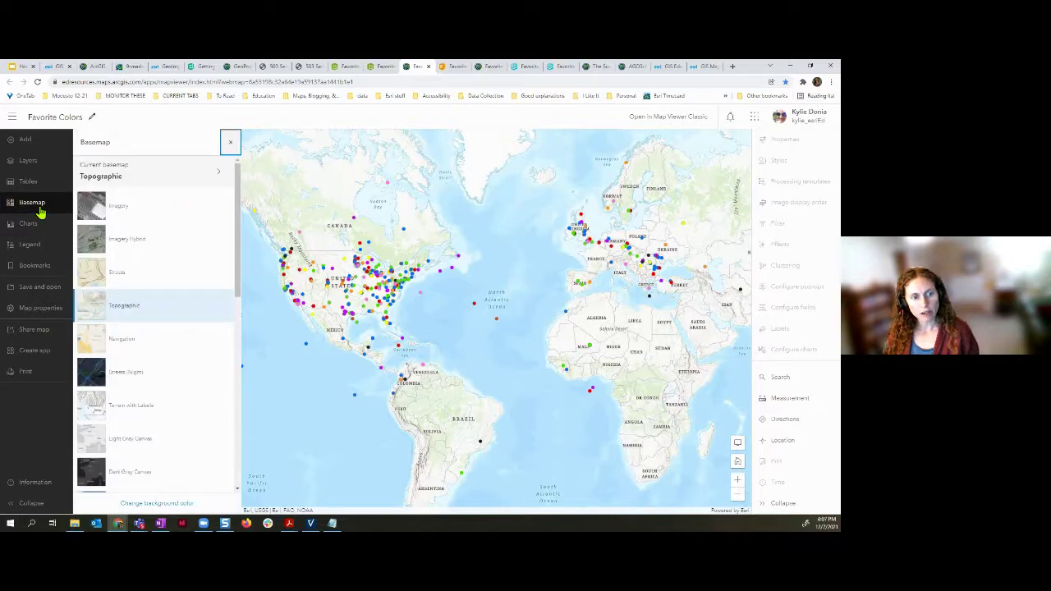
click(127, 474)
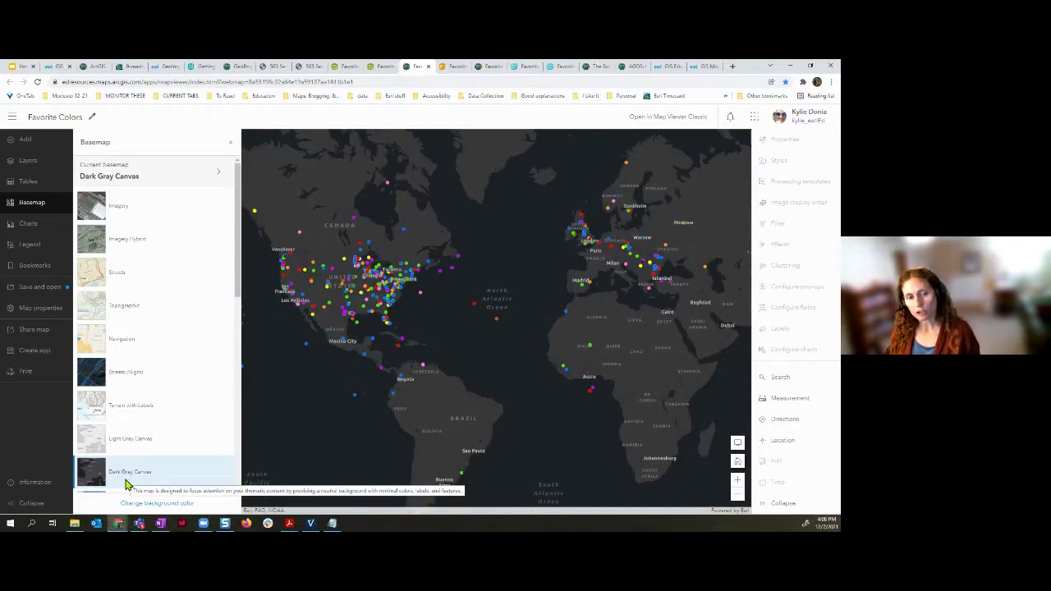
- Browse the other basemaps, try Charted Territory Map on the Favorite Colors map, and switch back to Dark Gray Canvas
scroll(146, 405, down, 3)
scroll(147, 408, down, 8)
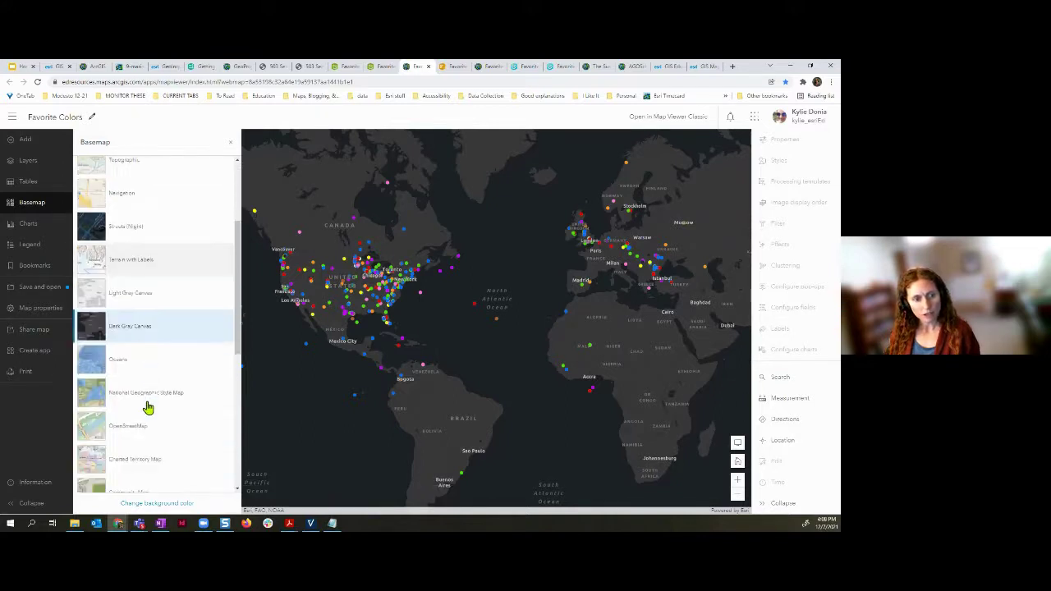
scroll(148, 407, down, 2)
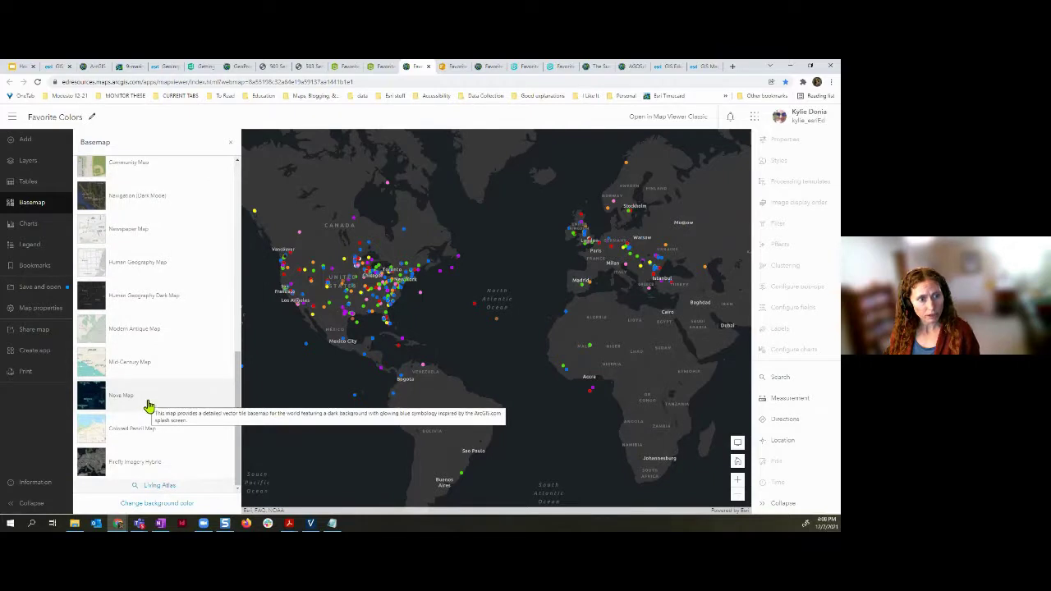
scroll(147, 408, up, 3)
scroll(148, 407, up, 3)
click(131, 305)
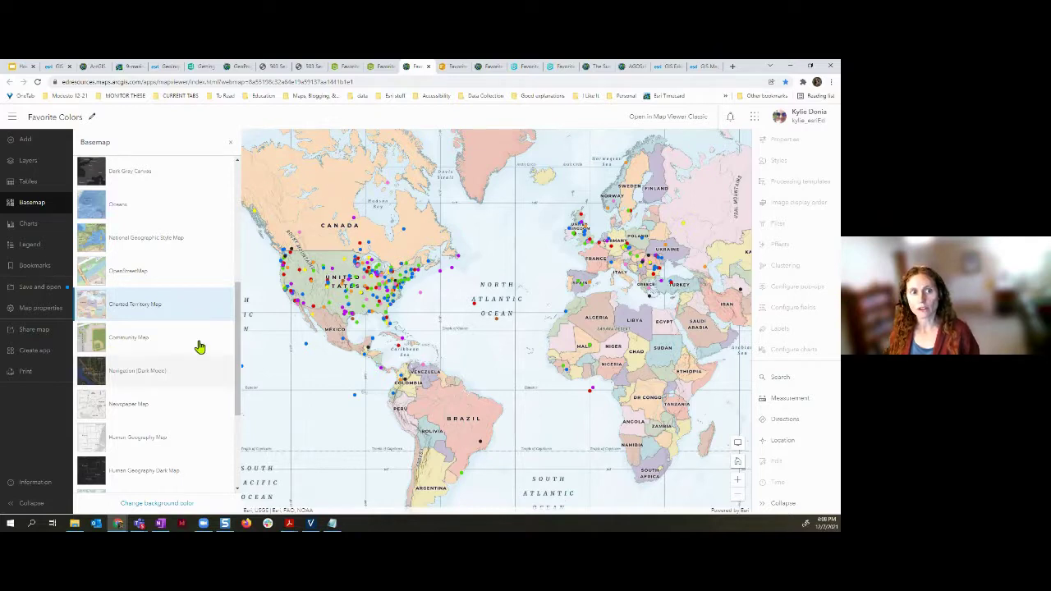
click(126, 188)
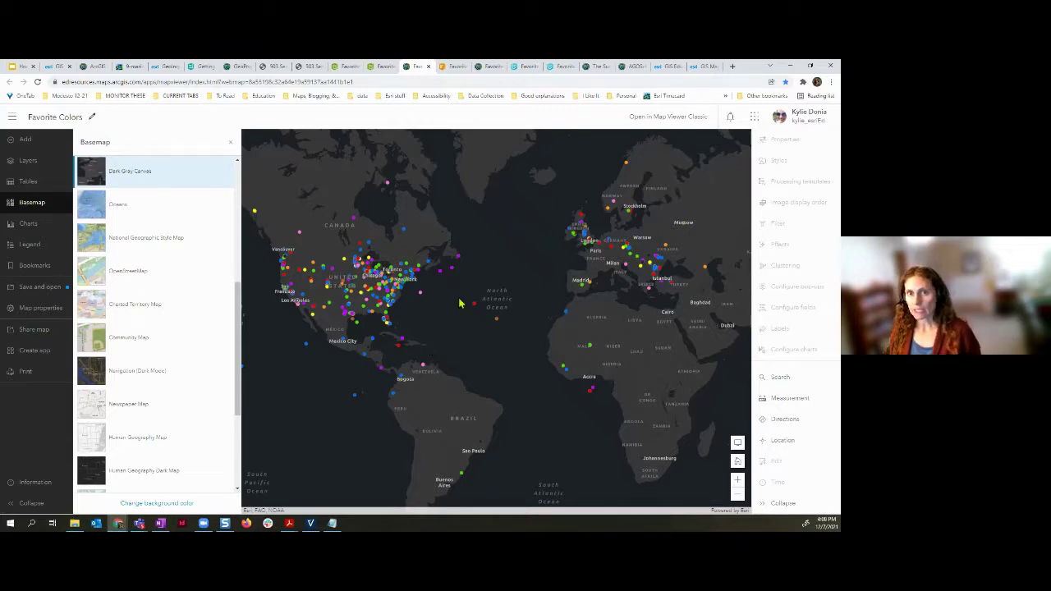
- Review the 2022 ArcGIS Online Competition page for US students, from its introduction and process diagram to the participating states map
click(592, 69)
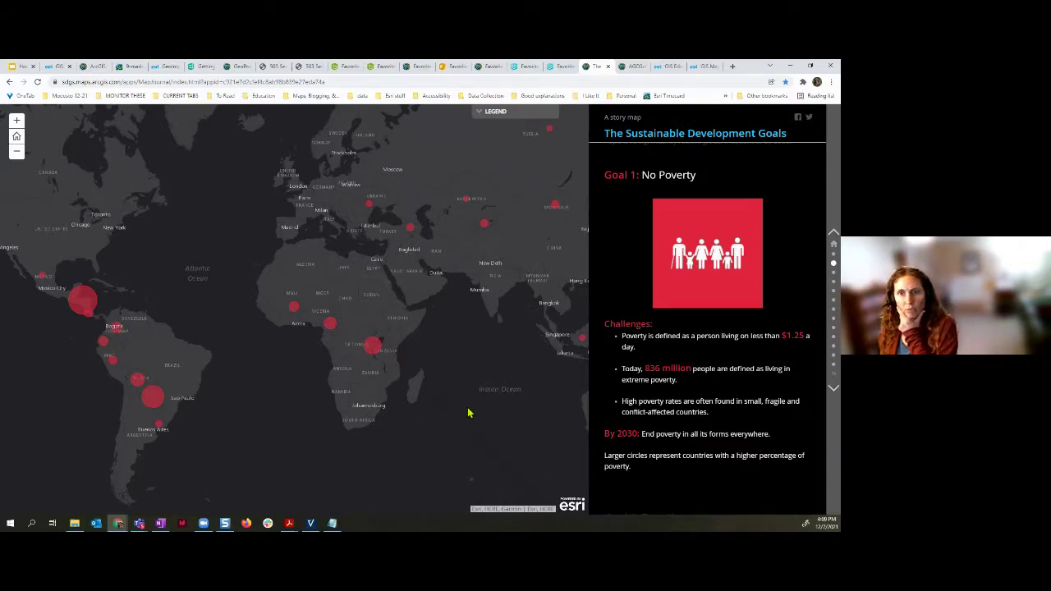
click(634, 71)
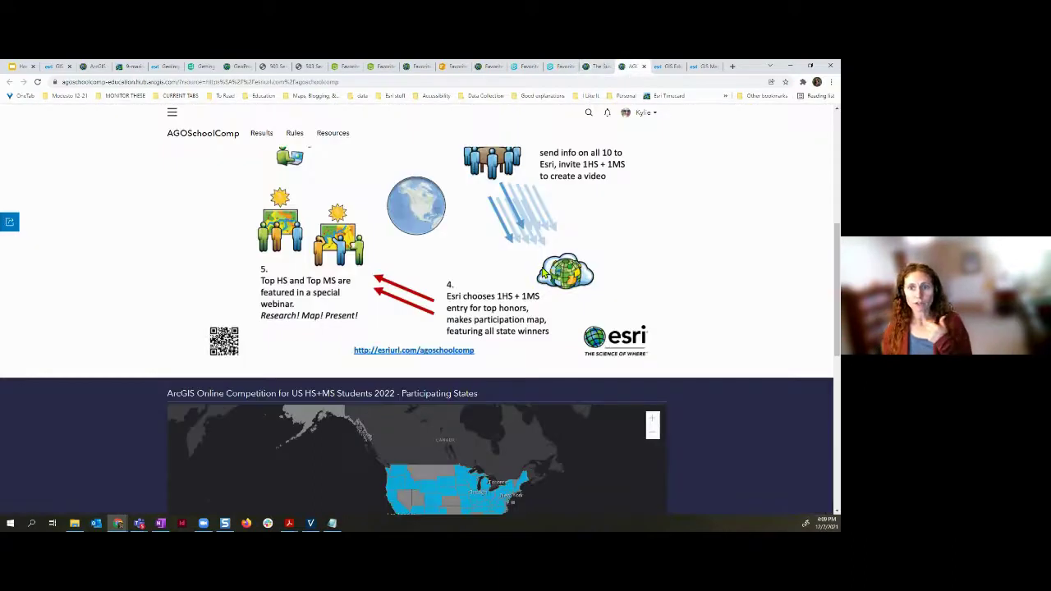
scroll(651, 299, up, 5)
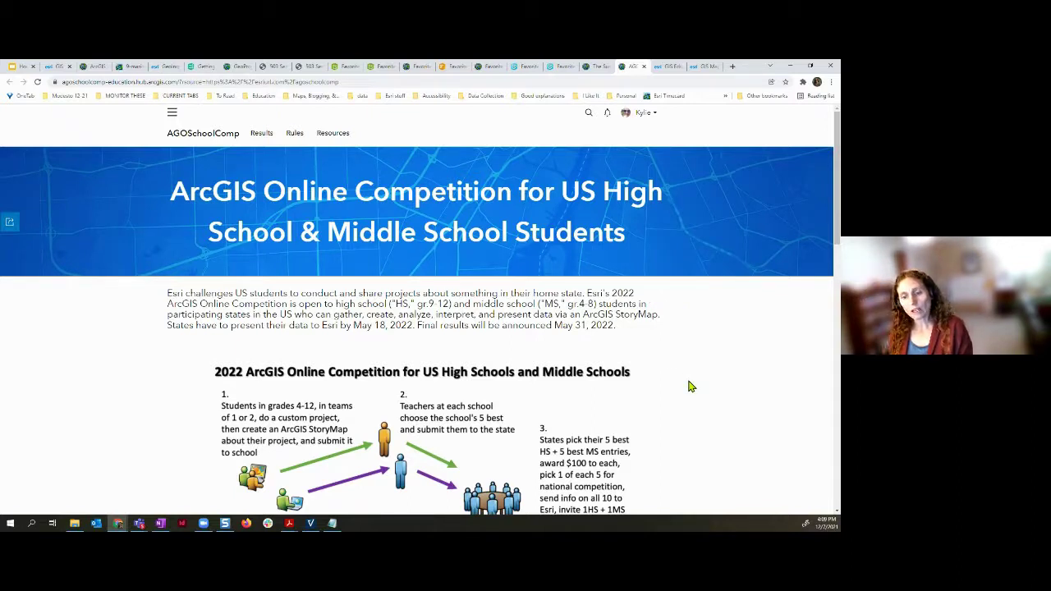
scroll(690, 387, down, 5)
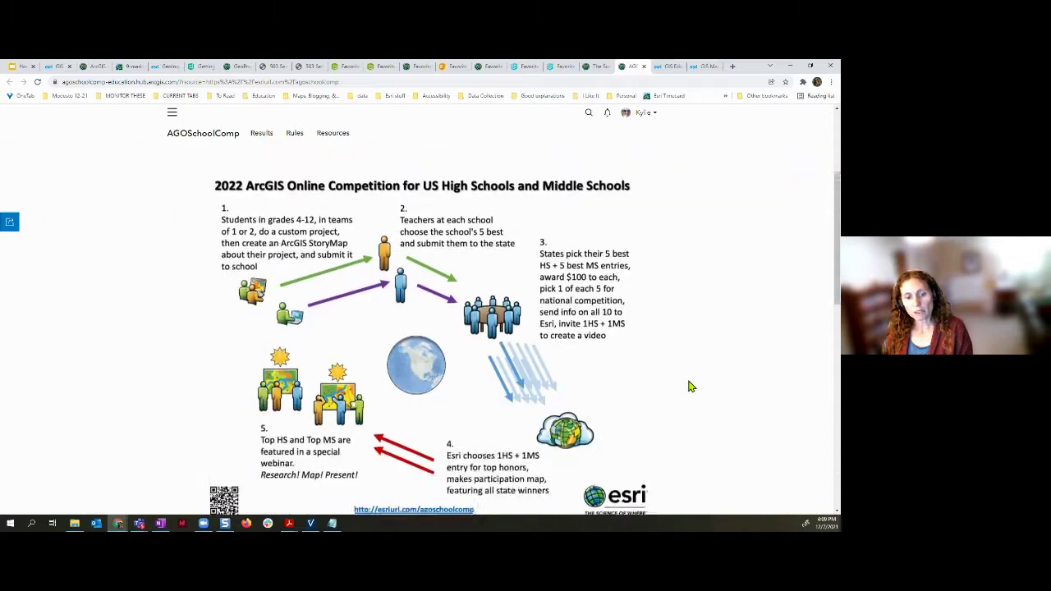
scroll(689, 387, down, 4)
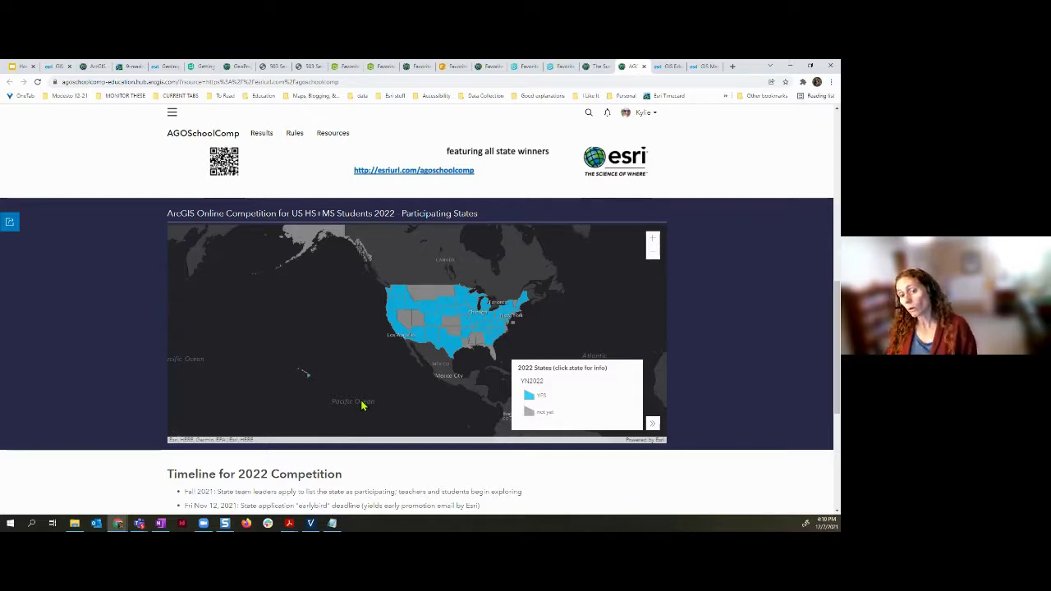
- Bring up Esri's Education page and the Esri home page's list of industry solutions
click(668, 68)
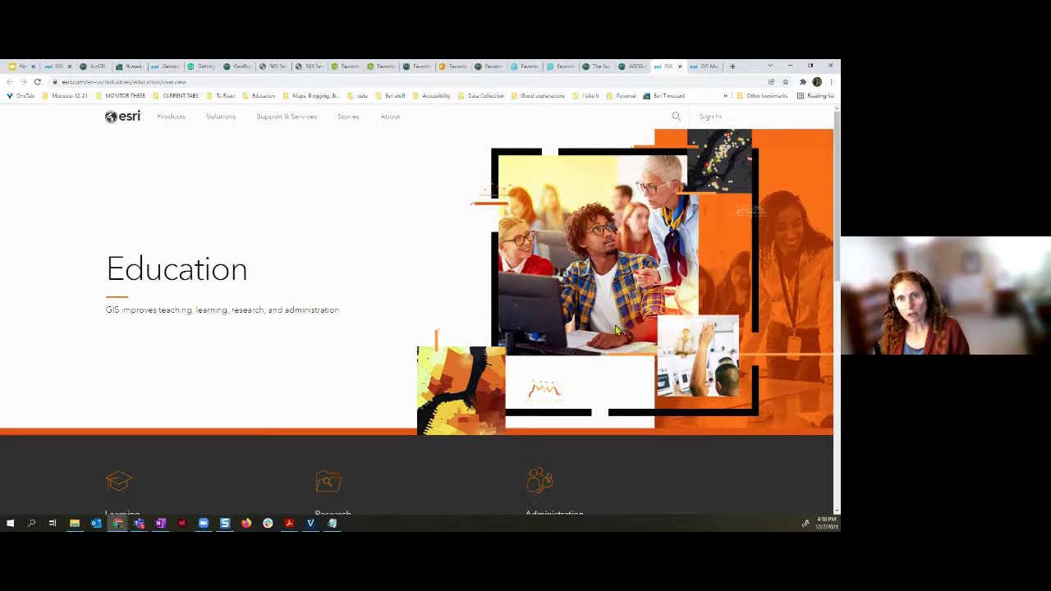
click(348, 69)
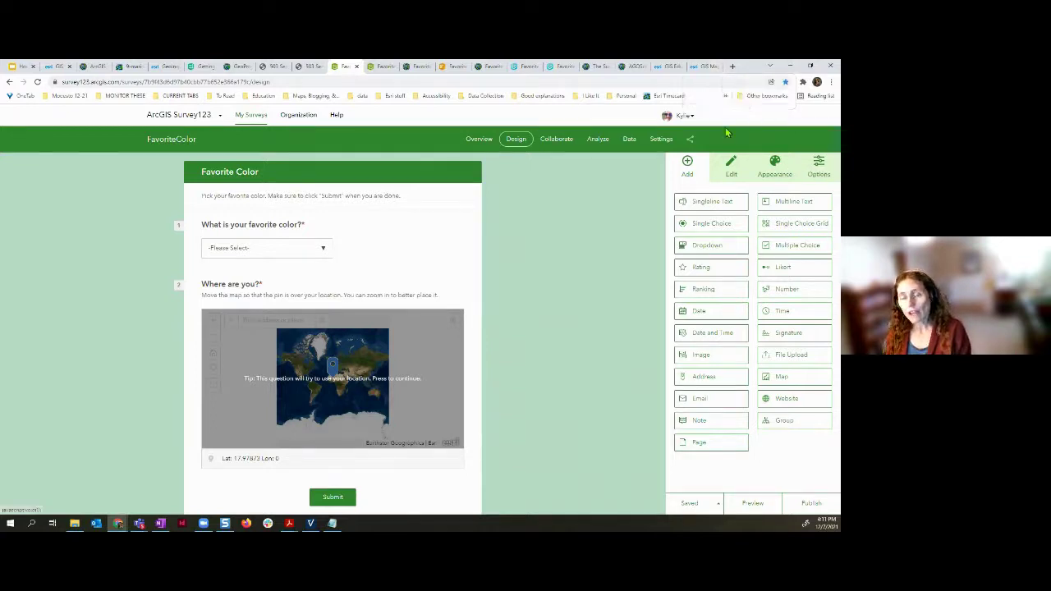
click(703, 68)
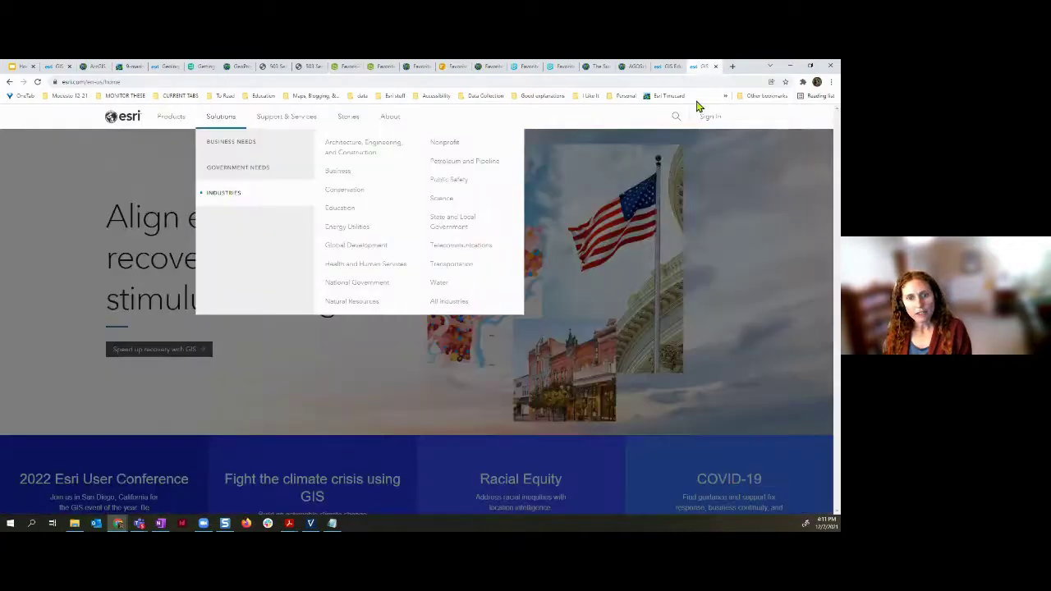